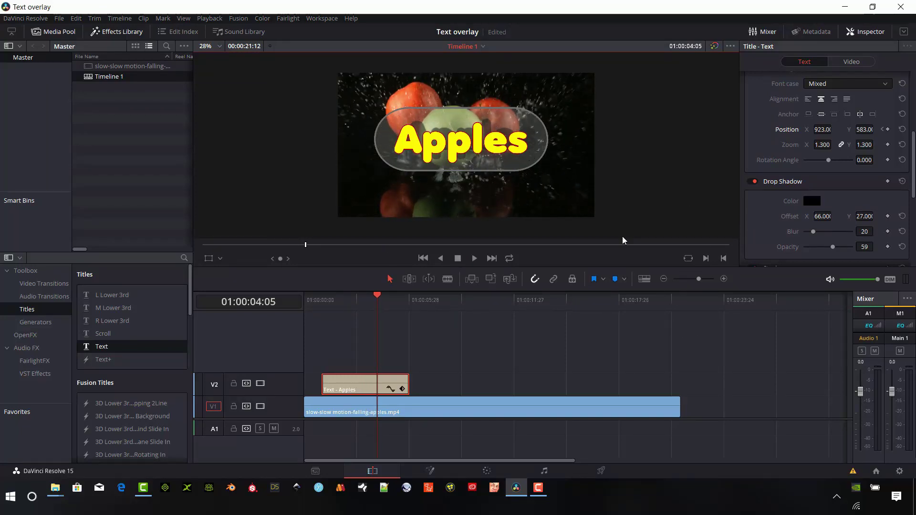
# Show the Text - Apples clip's animation curve and keyframe lanes
pyautogui.click(391, 390)
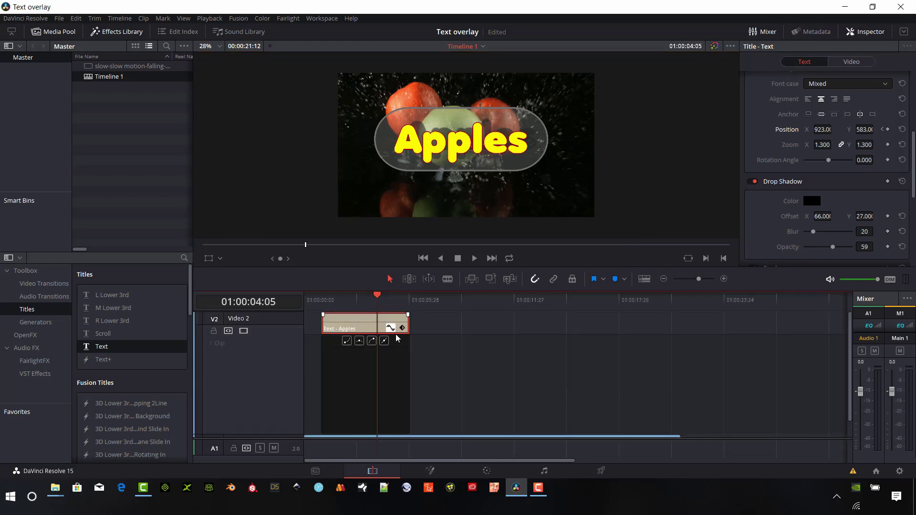
pyautogui.click(402, 328)
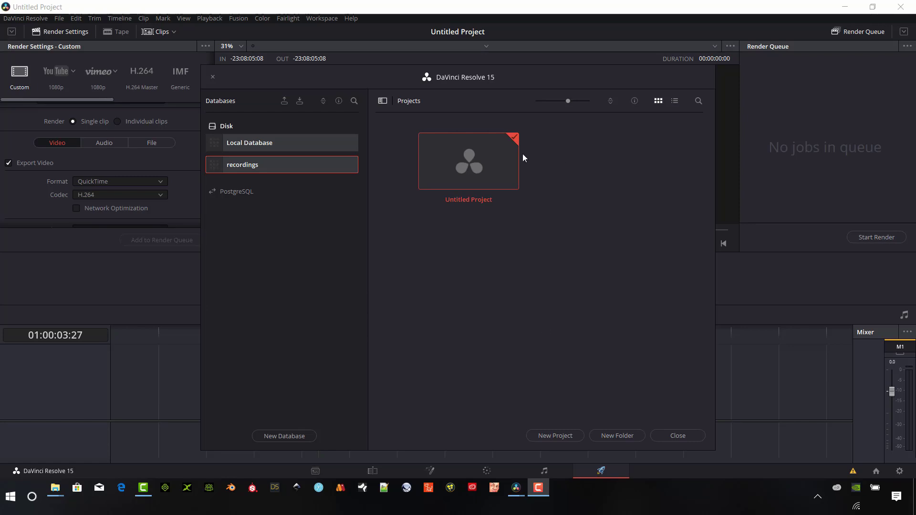
# Create a new project called 'Text overlay' from the Project Manager
pyautogui.click(557, 435)
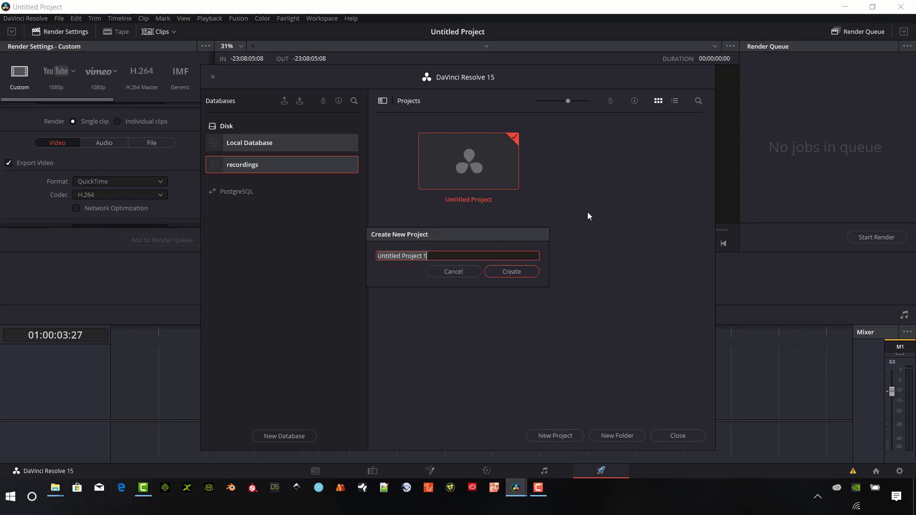
pyautogui.write('Te')
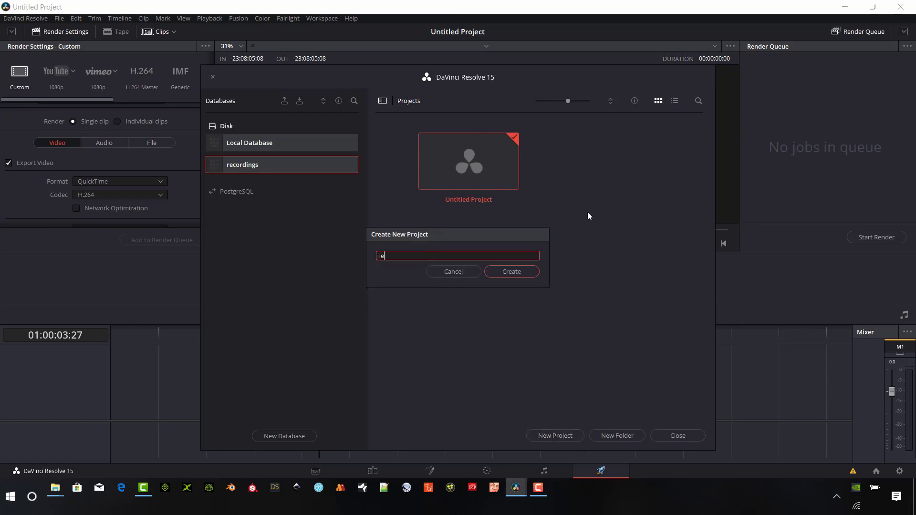
pyautogui.write('xt overlay')
pyautogui.press('Return')
# Drag slow-slow motion-falling-apples.mp4 from the Explorer Desktop onto Timeline 1's video track
pyautogui.moveTo(627, 53); pyautogui.dragTo(711, 61)
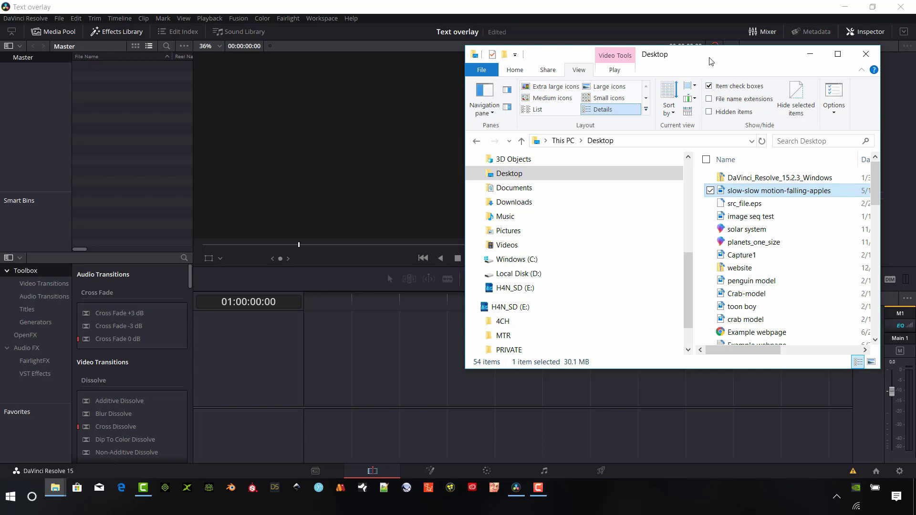
pyautogui.moveTo(769, 190); pyautogui.dragTo(443, 307)
pyautogui.moveTo(319, 380); pyautogui.dragTo(302, 401)
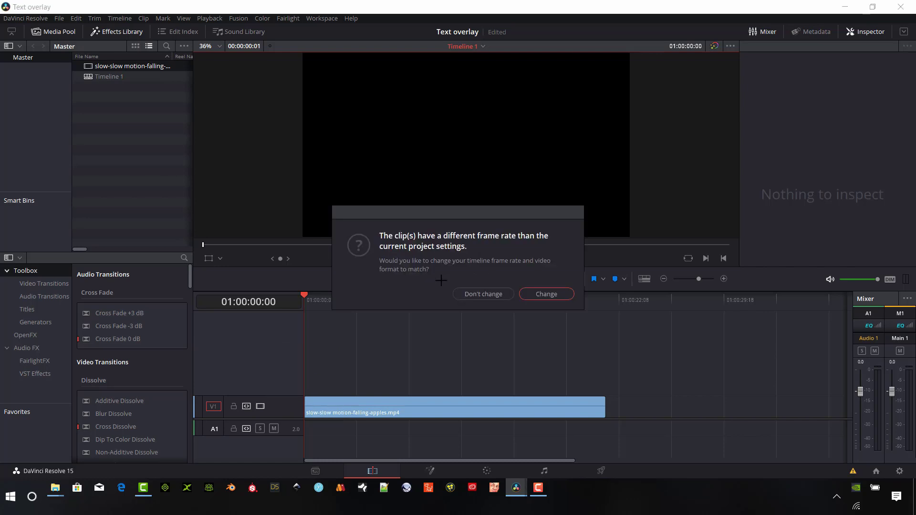
# Change the timeline frame rate to match the apples clip and scrub through the footage
pyautogui.click(546, 294)
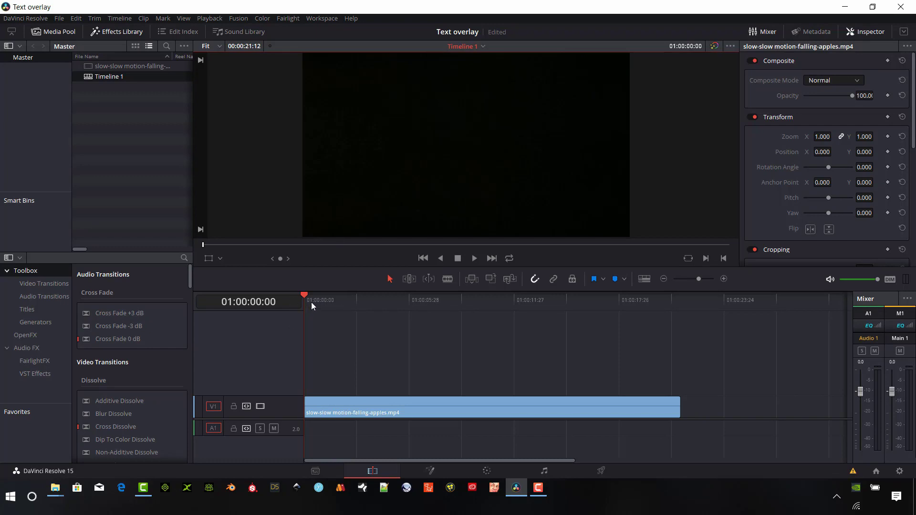
pyautogui.moveTo(311, 302); pyautogui.dragTo(321, 359)
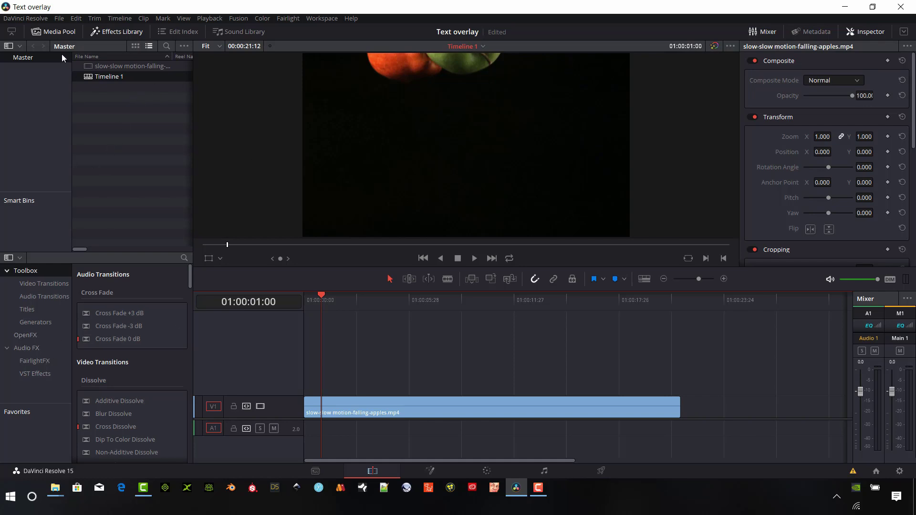
# Show the Effects Library's Toolbox Titles list with Text, Text+, Scroll and Fusion Titles
pyautogui.click(118, 32)
pyautogui.click(118, 32)
pyautogui.click(21, 335)
pyautogui.click(31, 311)
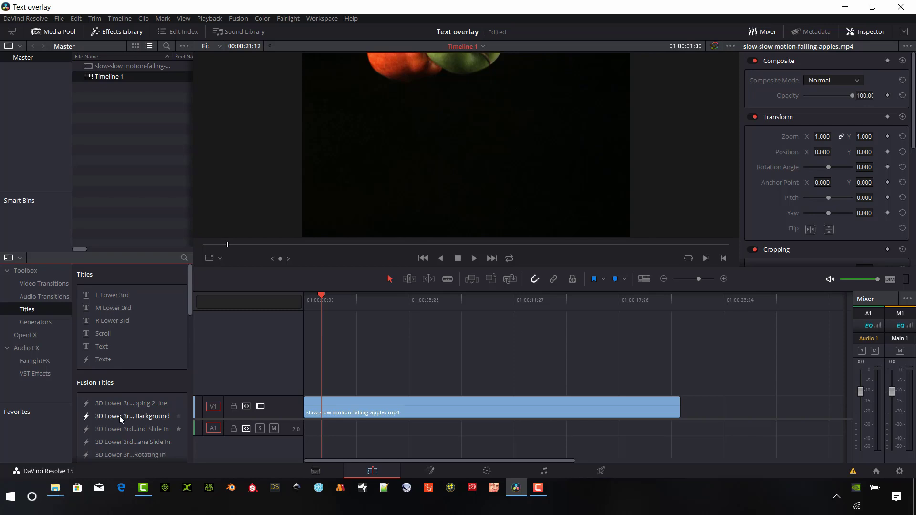
pyautogui.scroll(-4, 172, 413)
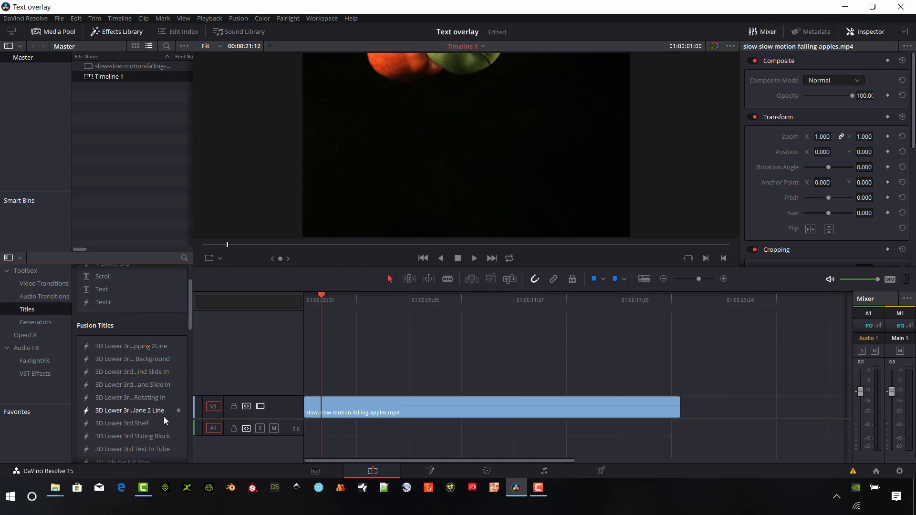
pyautogui.scroll(4, 155, 412)
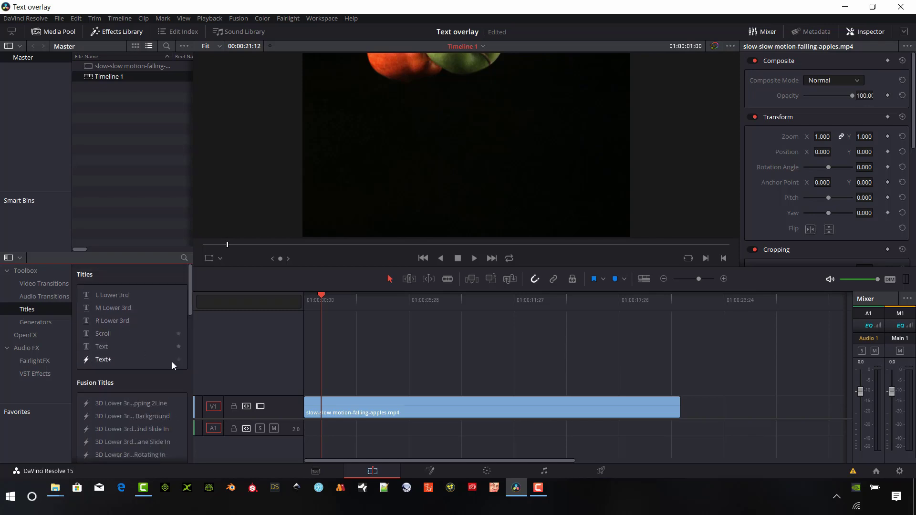
# Place the basic Text title on track V2 above the apples clip
pyautogui.click(102, 346)
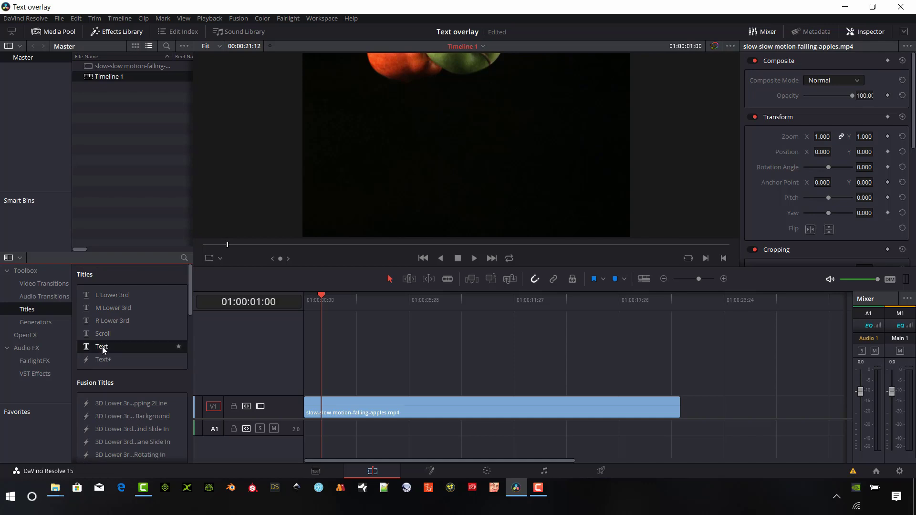
pyautogui.moveTo(103, 347); pyautogui.dragTo(313, 383)
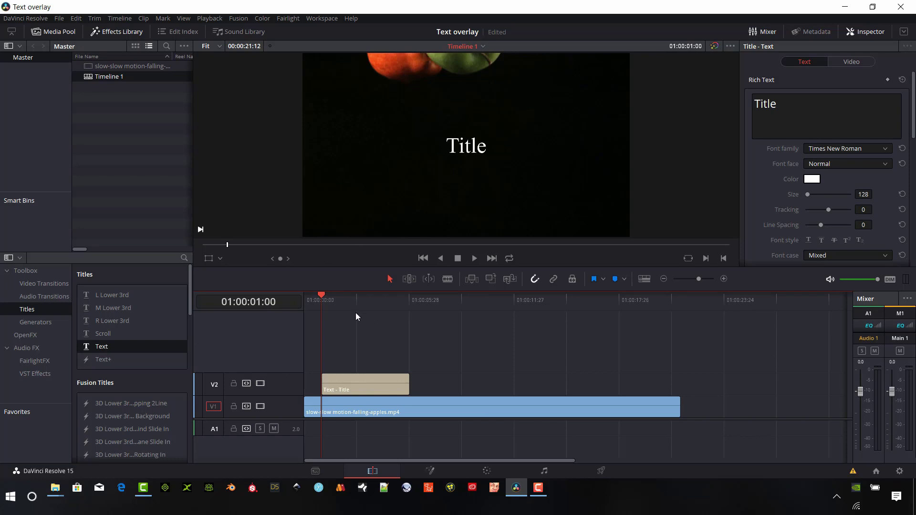
# Replace the title's placeholder 'Title' wording with 'Apples'
pyautogui.click(350, 387)
pyautogui.doubleClick(802, 104)
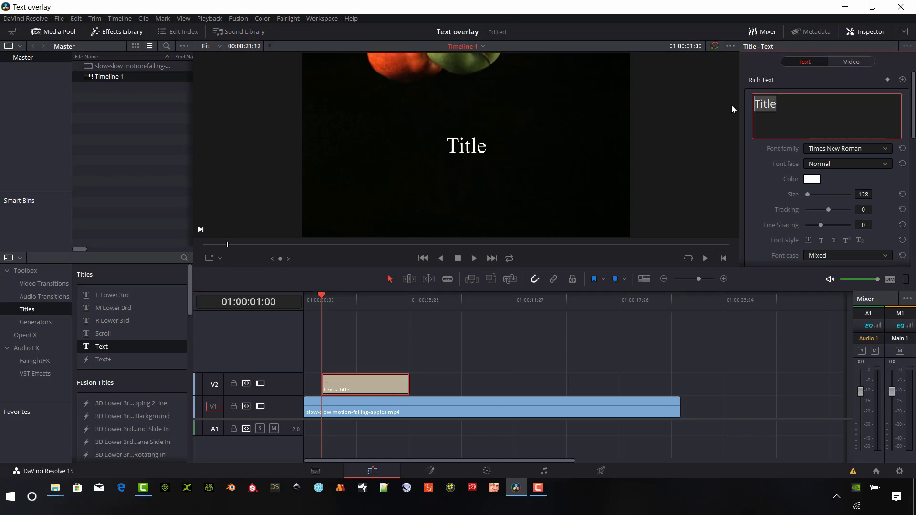
pyautogui.write('Apples')
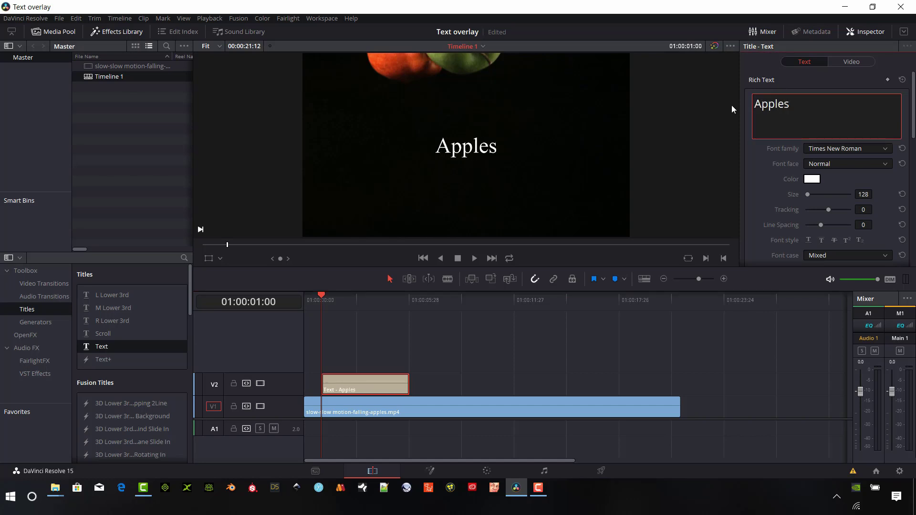
# Set the title font to Valken, after briefly trying Splash Bold
pyautogui.click(885, 149)
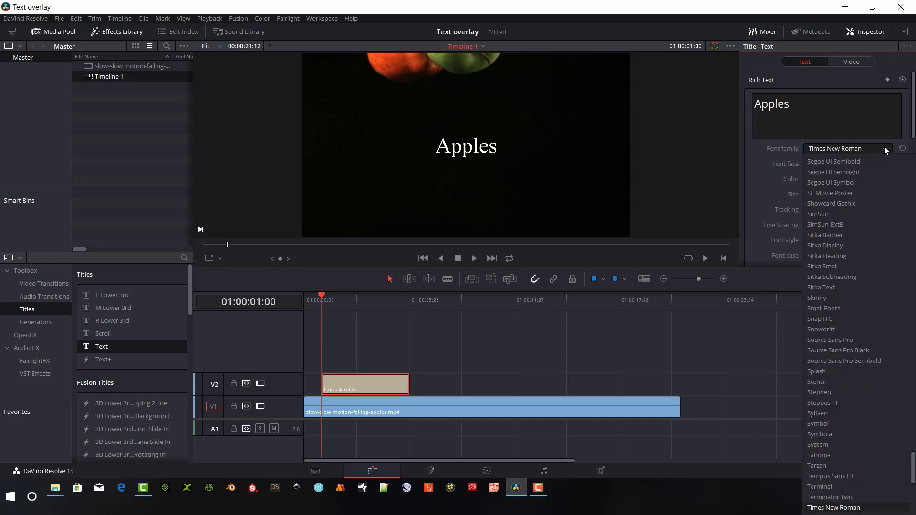
pyautogui.click(822, 374)
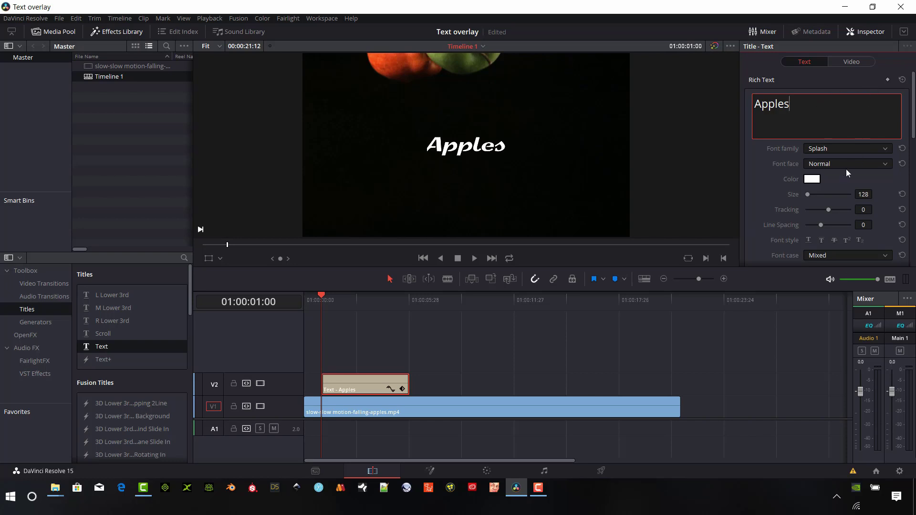
pyautogui.click(865, 165)
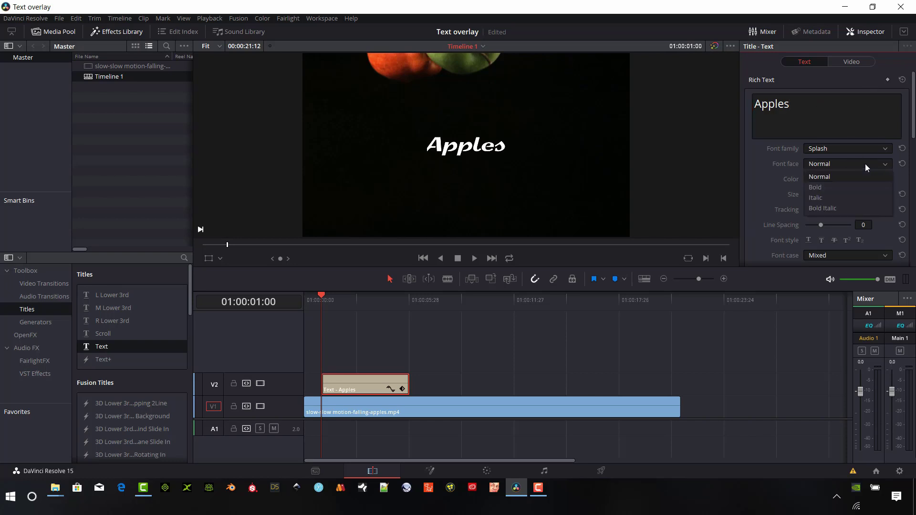
pyautogui.click(824, 191)
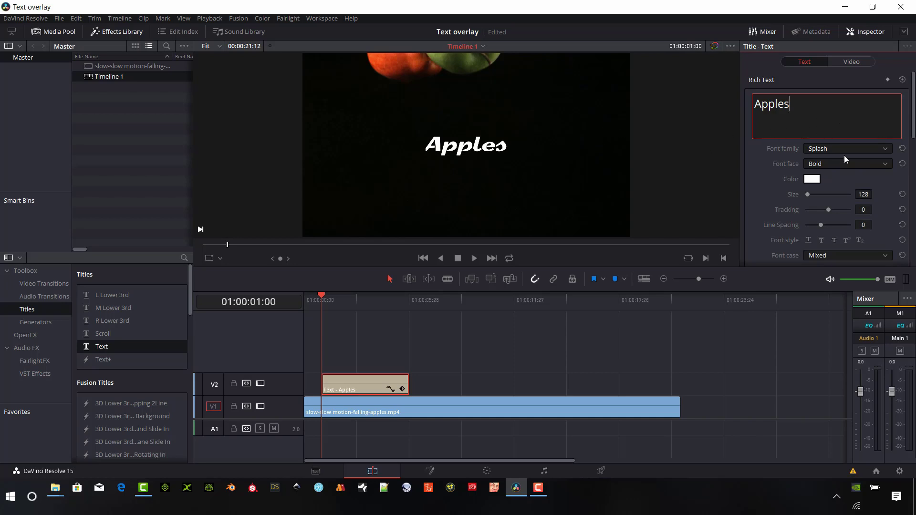
pyautogui.click(884, 149)
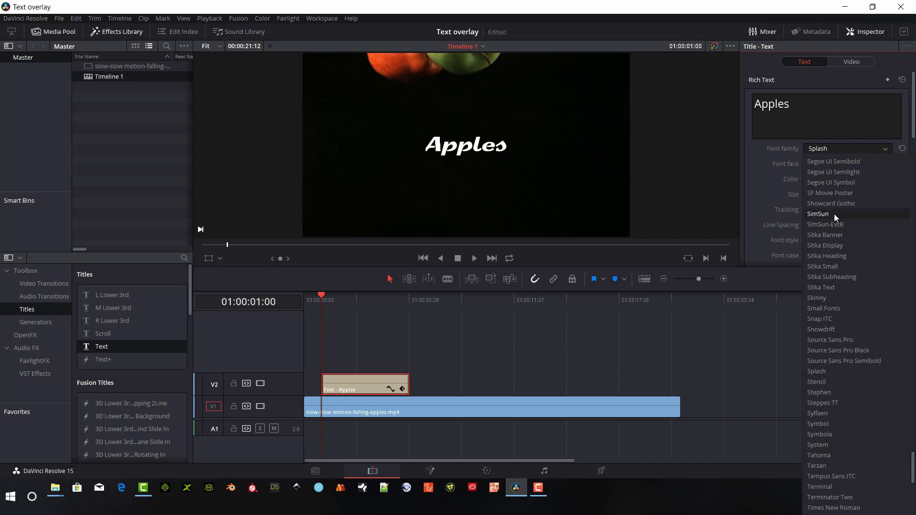
pyautogui.scroll(-6, 839, 310)
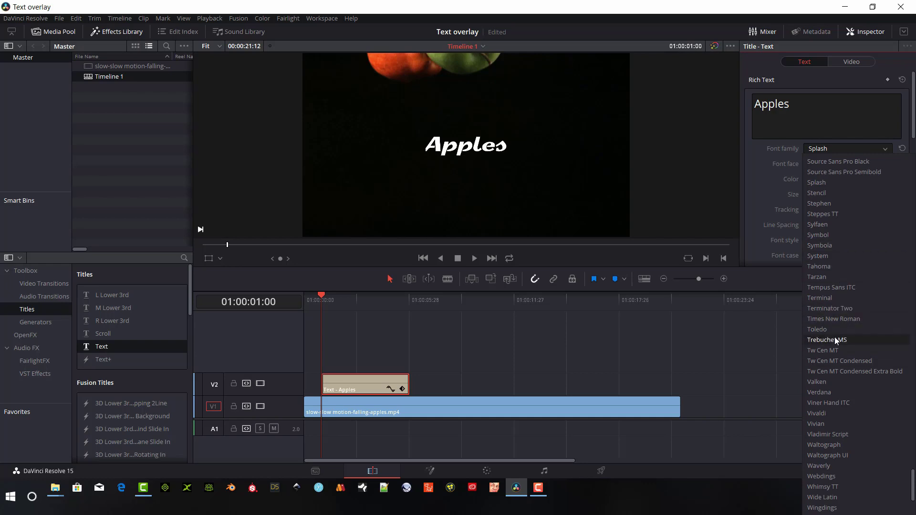
pyautogui.click(828, 382)
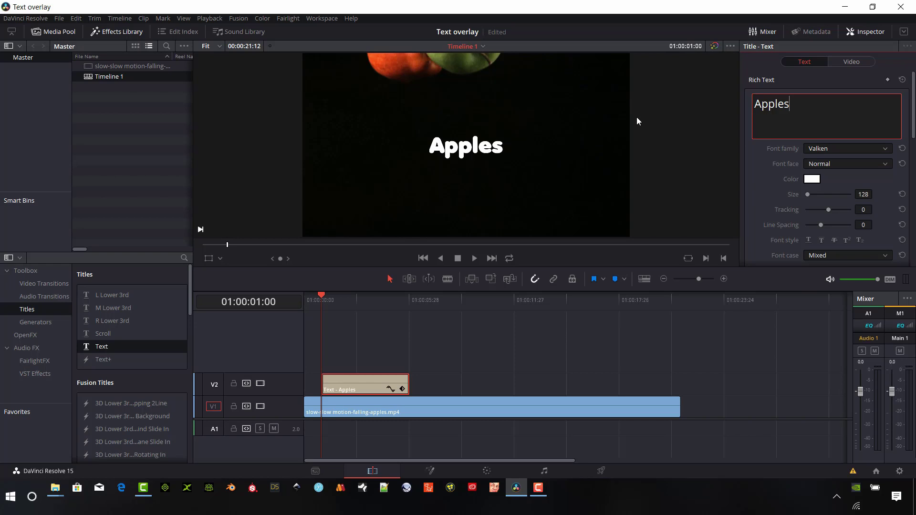
pyautogui.click(859, 164)
pyautogui.click(831, 184)
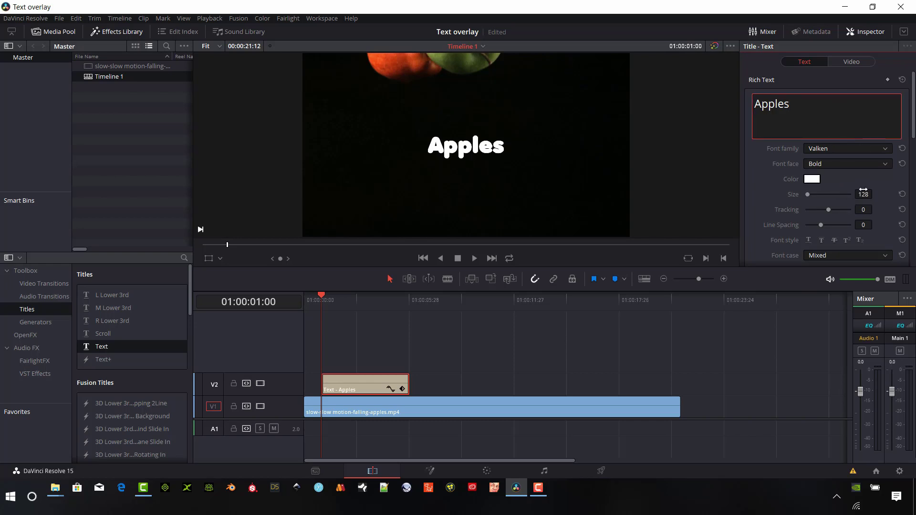
pyautogui.scroll(-2, 840, 189)
pyautogui.moveTo(808, 167); pyautogui.dragTo(808, 167)
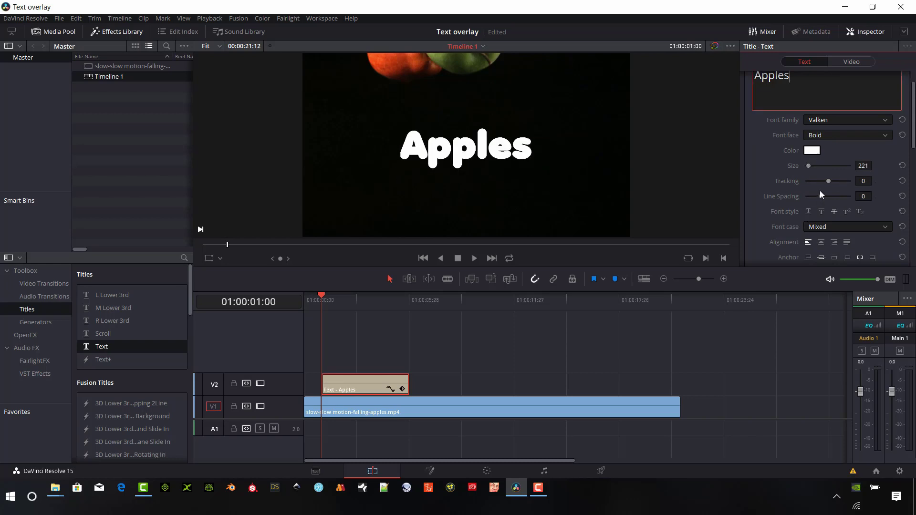
pyautogui.moveTo(828, 181); pyautogui.dragTo(828, 183)
pyautogui.scroll(-1, 875, 197)
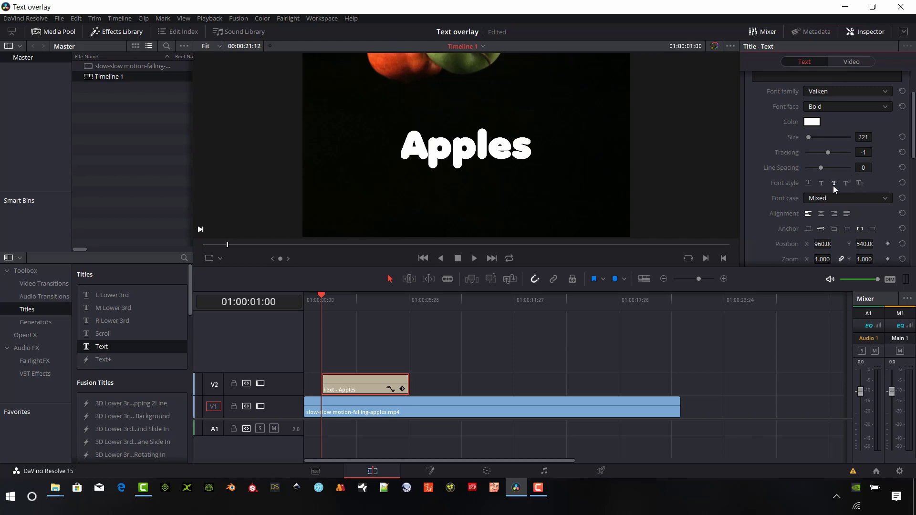
pyautogui.scroll(-1, 871, 204)
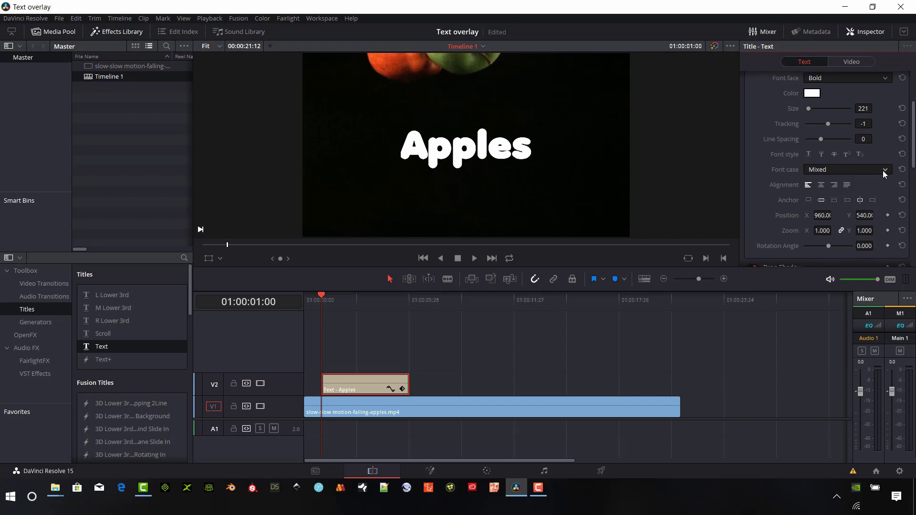
pyautogui.click(821, 186)
pyautogui.scroll(-1, 870, 182)
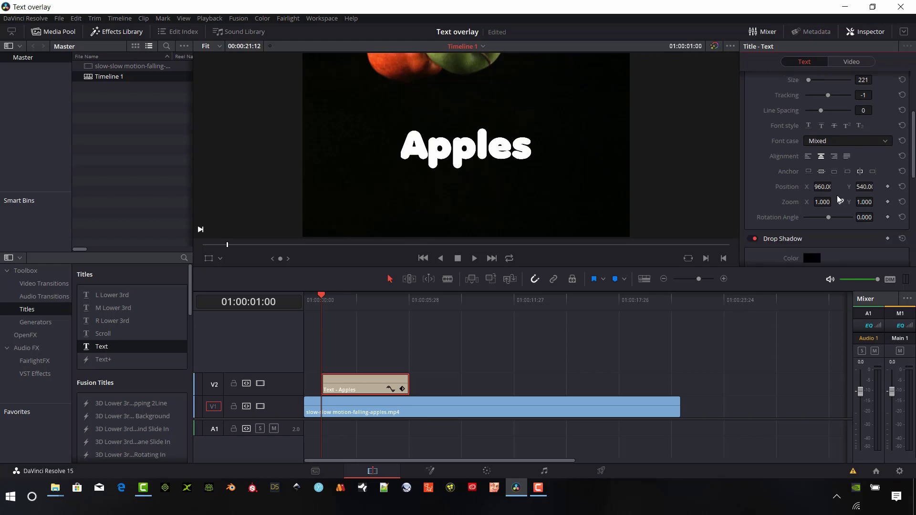
pyautogui.scroll(-1, 837, 195)
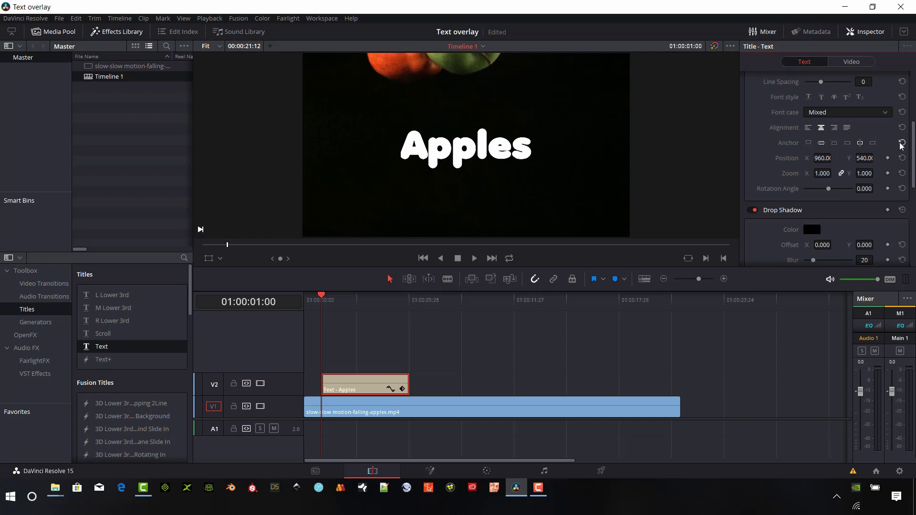
pyautogui.scroll(3, 887, 156)
pyautogui.scroll(-3, 898, 138)
pyautogui.scroll(-1, 885, 176)
pyautogui.scroll(-5, 853, 200)
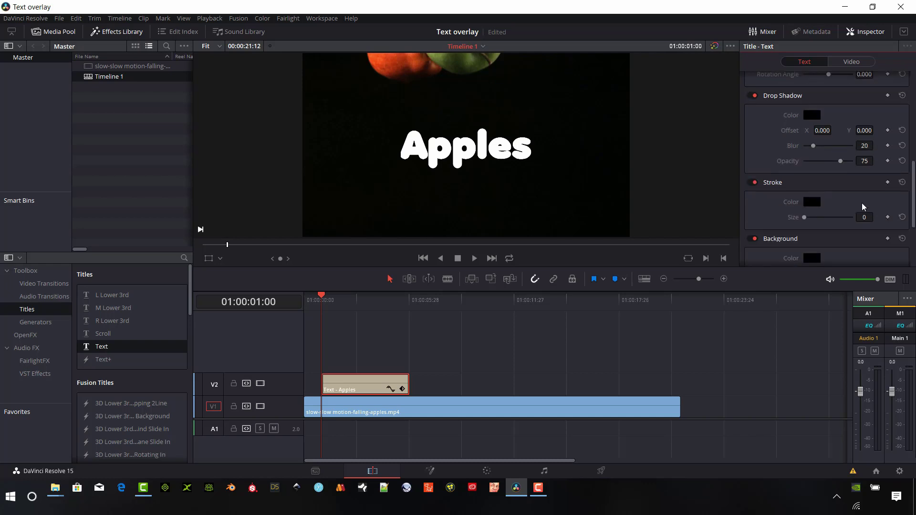
pyautogui.scroll(-2, 880, 201)
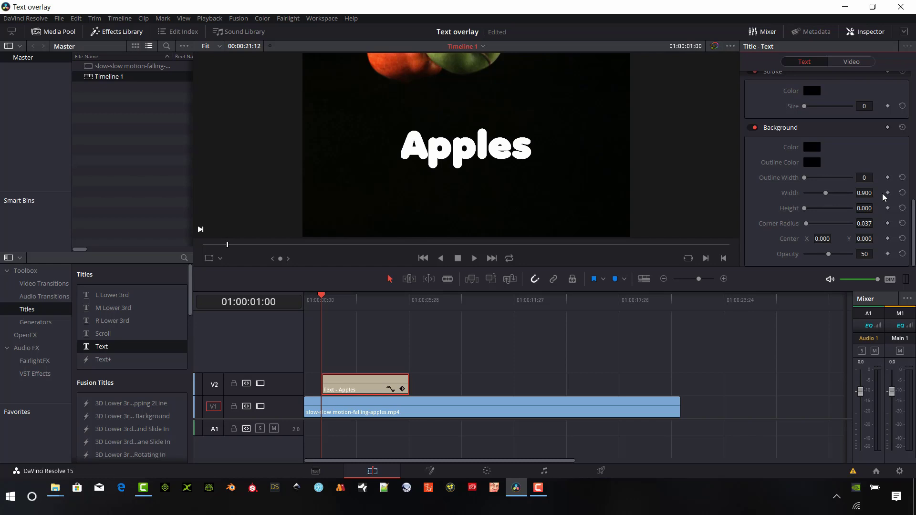
pyautogui.scroll(8, 884, 189)
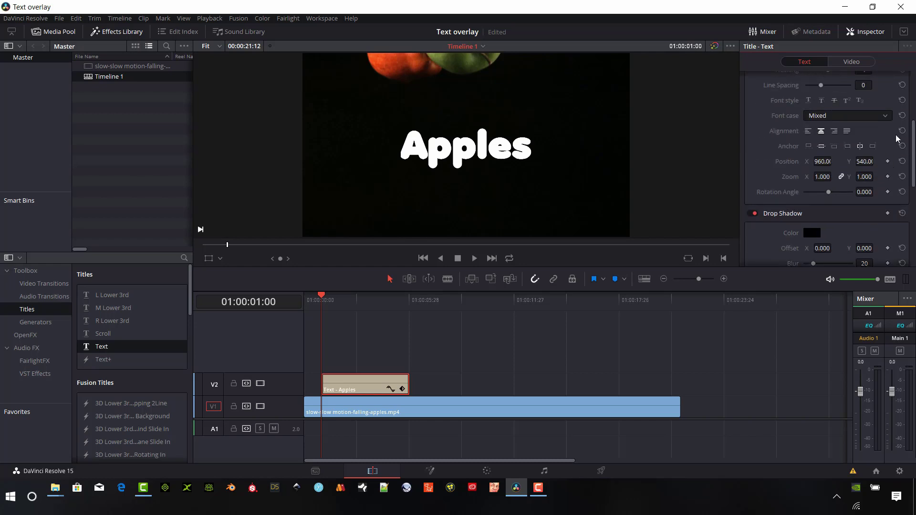
# Set Position X to 903, nudge Position Y up, and scale Zoom to 1.300
pyautogui.click(828, 161)
pyautogui.write('903')
pyautogui.press('Return')
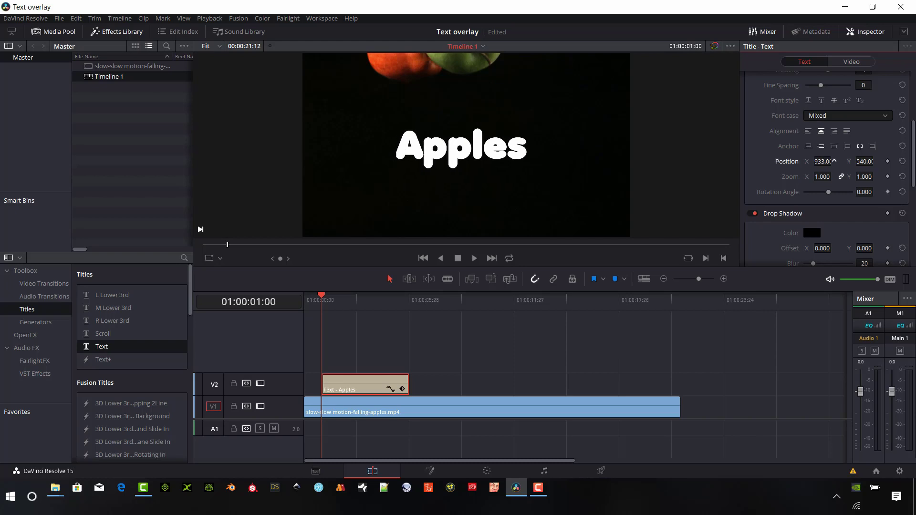
pyautogui.moveTo(863, 161); pyautogui.dragTo(880, 161)
pyautogui.moveTo(822, 177); pyautogui.dragTo(841, 172)
# Set the Rotation Angle to 0 so the title stays level
pyautogui.scroll(-1, 825, 162)
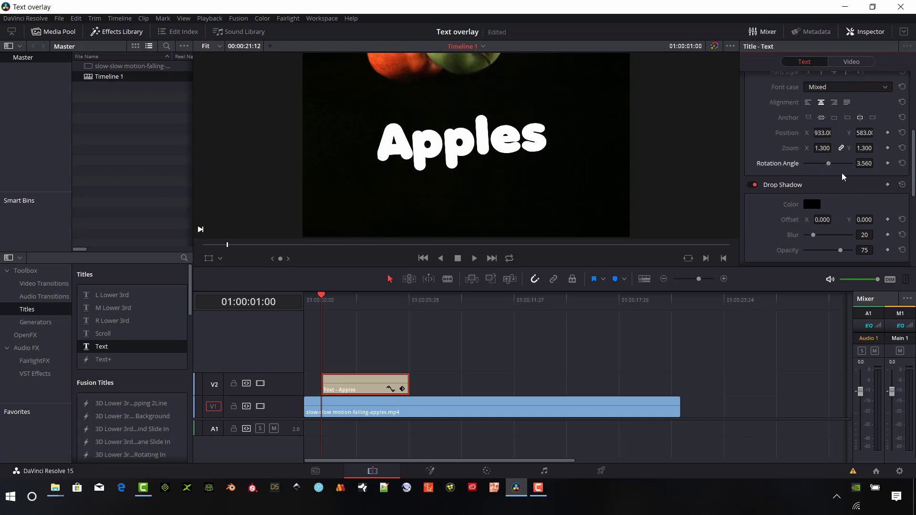
pyautogui.click(864, 163)
pyautogui.write('0')
pyautogui.press('Return')
pyautogui.scroll(-2, 820, 207)
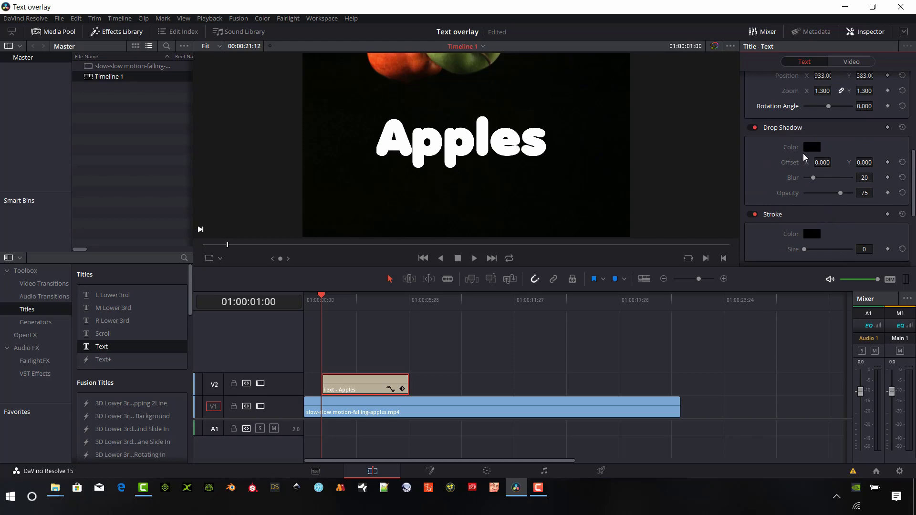
pyautogui.scroll(4, 836, 158)
pyautogui.scroll(-3, 838, 158)
pyautogui.scroll(-1, 852, 172)
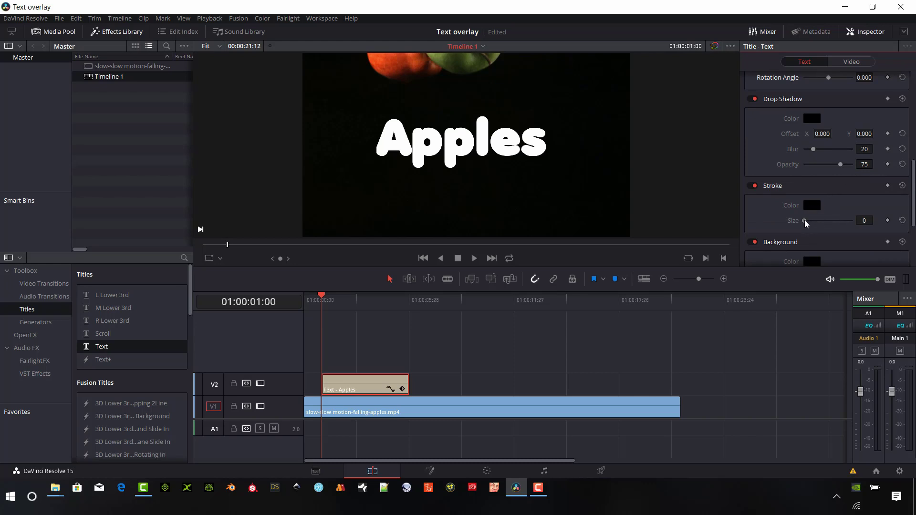
# Give the title a bright cyan outline and thicken the stroke to size 4
pyautogui.click(813, 206)
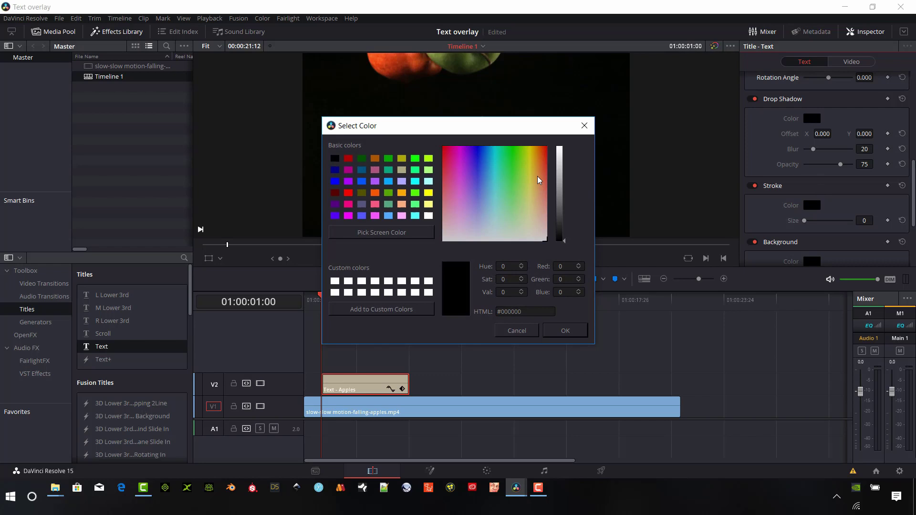
pyautogui.click(492, 150)
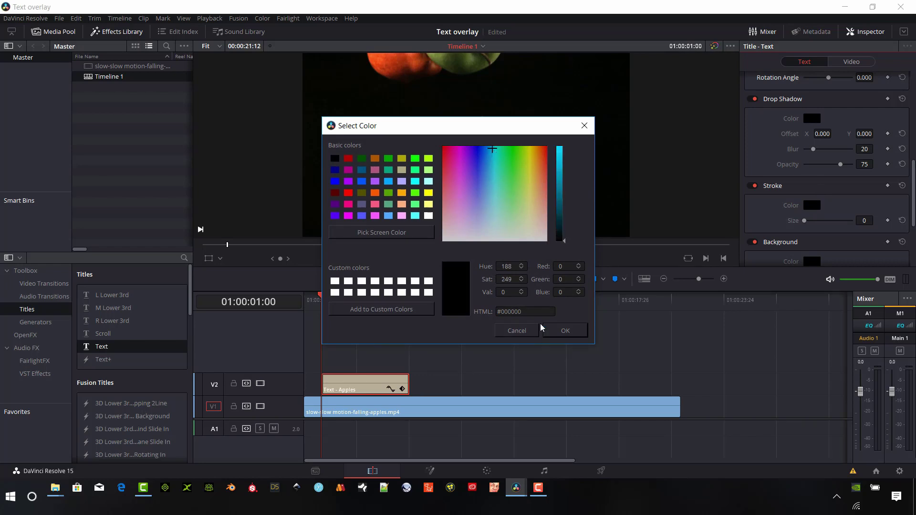
pyautogui.click(560, 160)
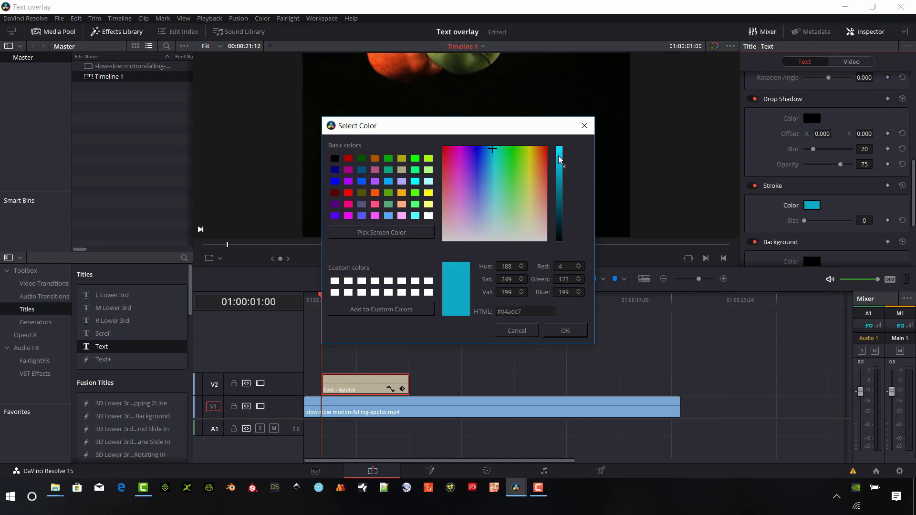
pyautogui.click(561, 149)
pyautogui.click(554, 330)
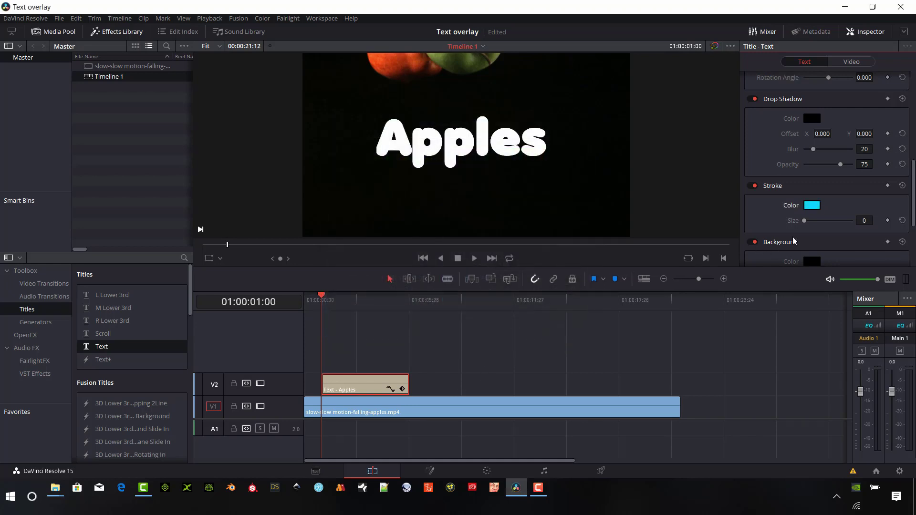
pyautogui.moveTo(805, 222)
pyautogui.mouseDown()
pyautogui.moveTo(824, 223)
pyautogui.moveTo(815, 225)
pyautogui.mouseUp()
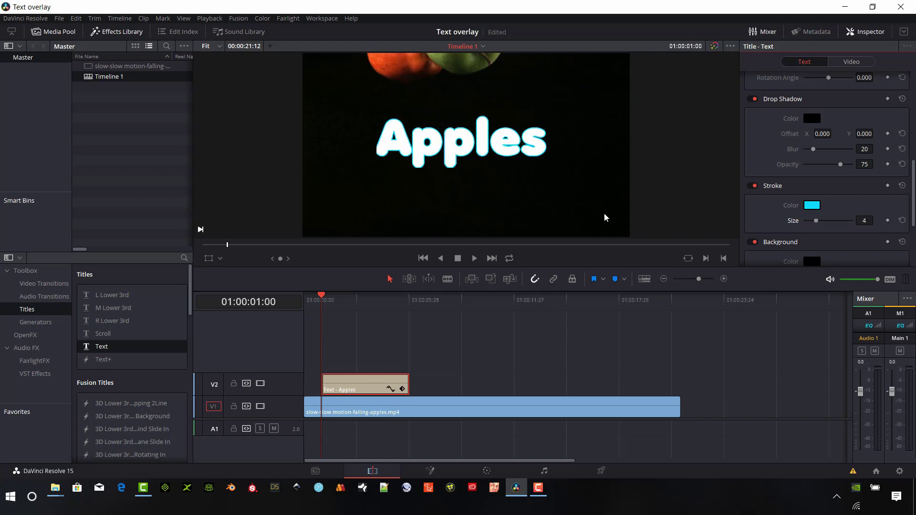
# Change the outline colour to pure yellow
pyautogui.click(812, 205)
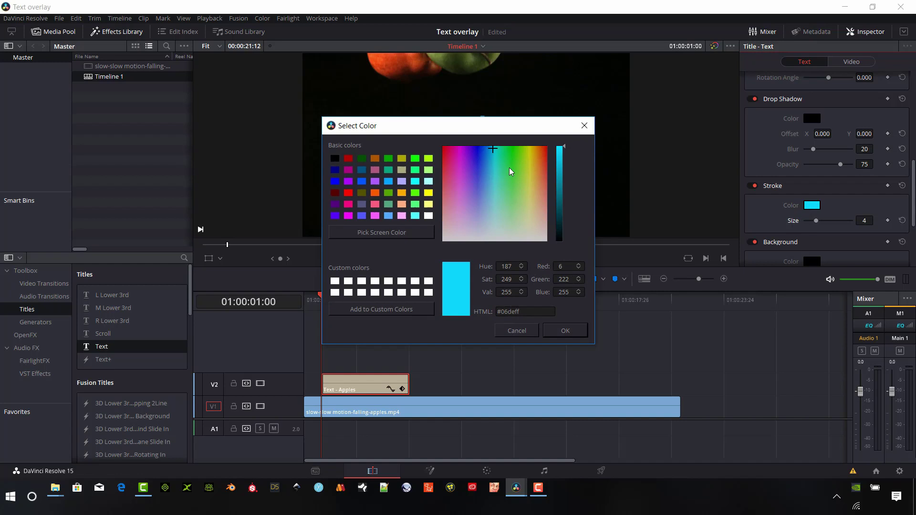
pyautogui.click(531, 151)
pyautogui.moveTo(531, 151); pyautogui.dragTo(529, 147)
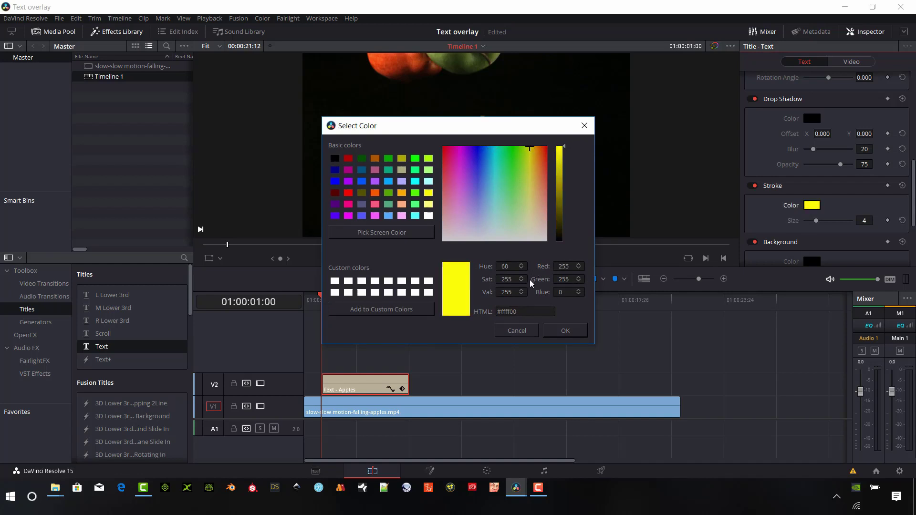
pyautogui.click(566, 331)
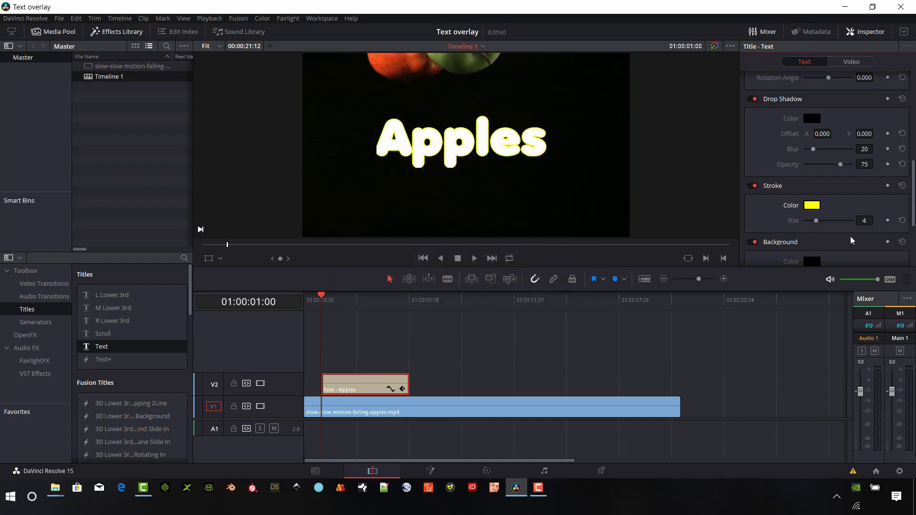
# Set the Apples text colour to yellow (#ffff00)
pyautogui.scroll(3, 858, 215)
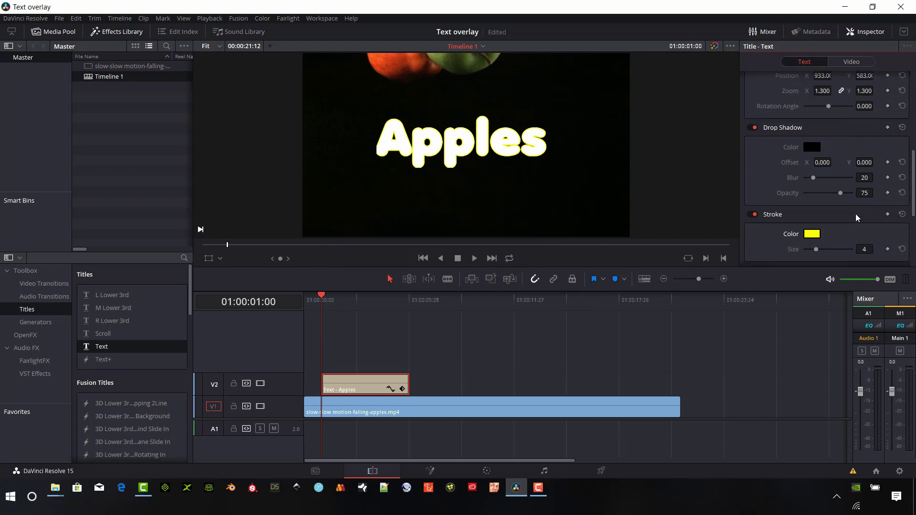
pyautogui.scroll(5, 851, 217)
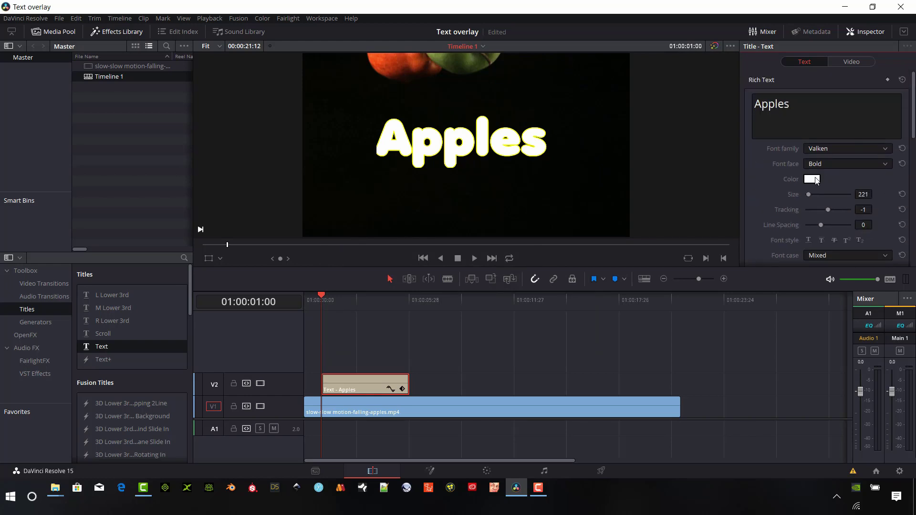
pyautogui.click(812, 180)
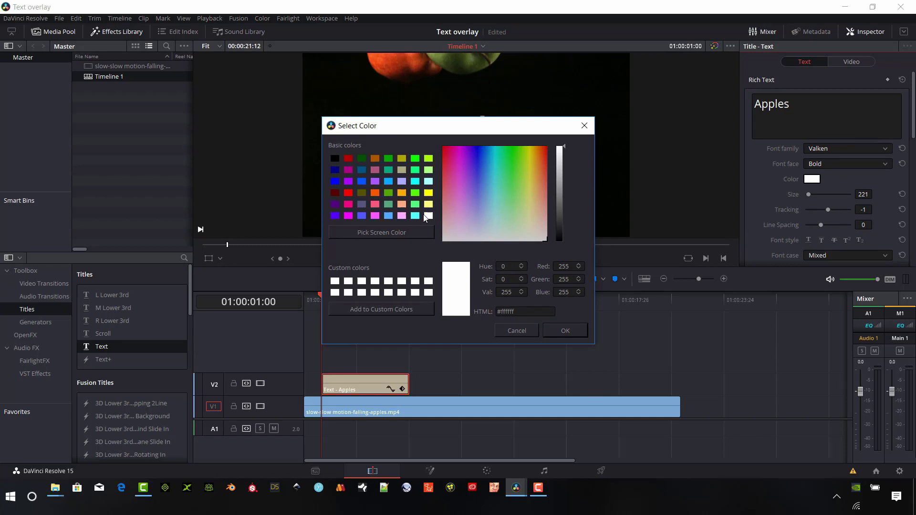
pyautogui.click(428, 194)
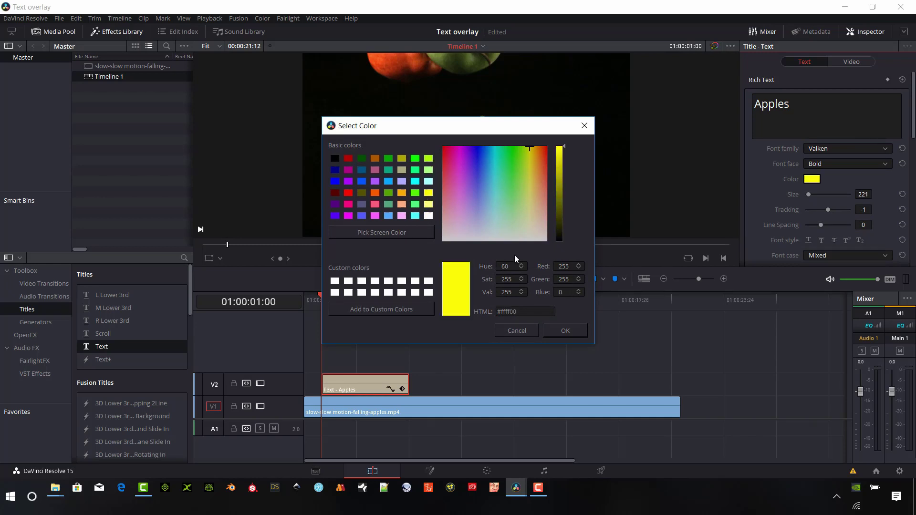
pyautogui.click(564, 330)
pyautogui.scroll(-10, 854, 209)
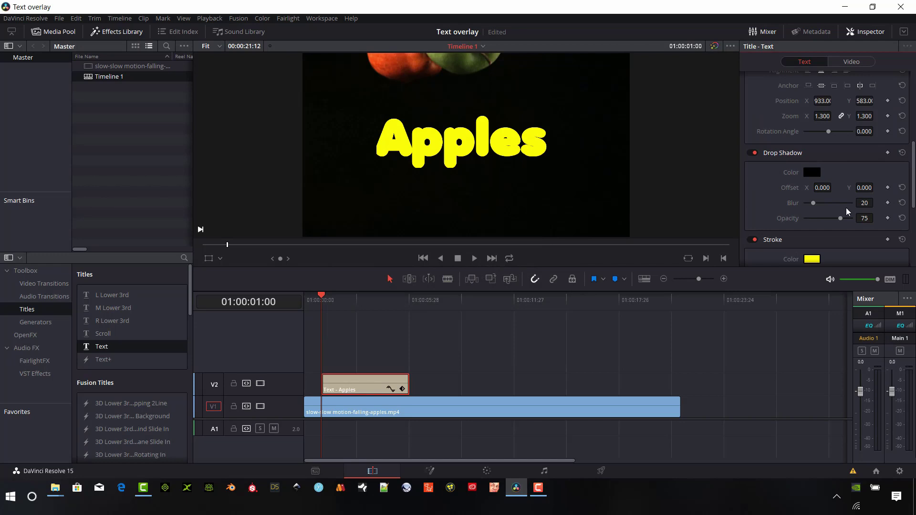
# Change the outline colour to dark red
pyautogui.click(812, 145)
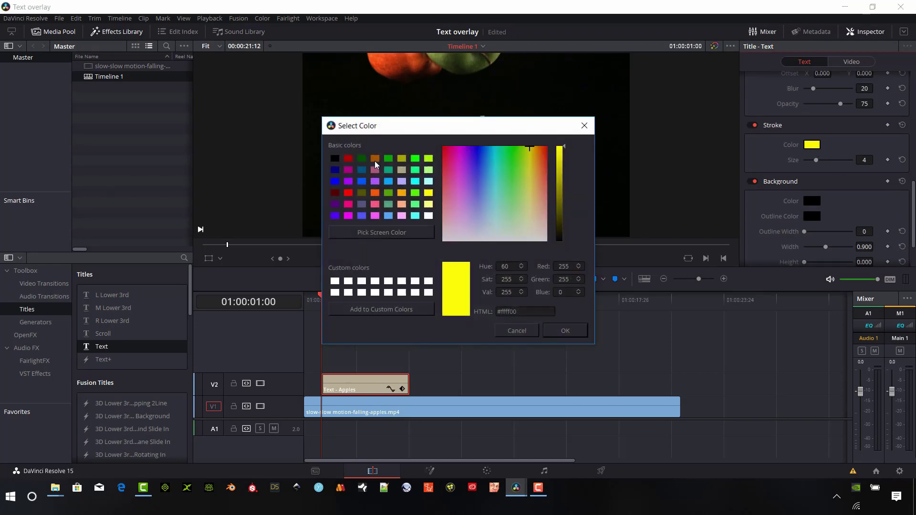
pyautogui.click(349, 158)
pyautogui.click(567, 330)
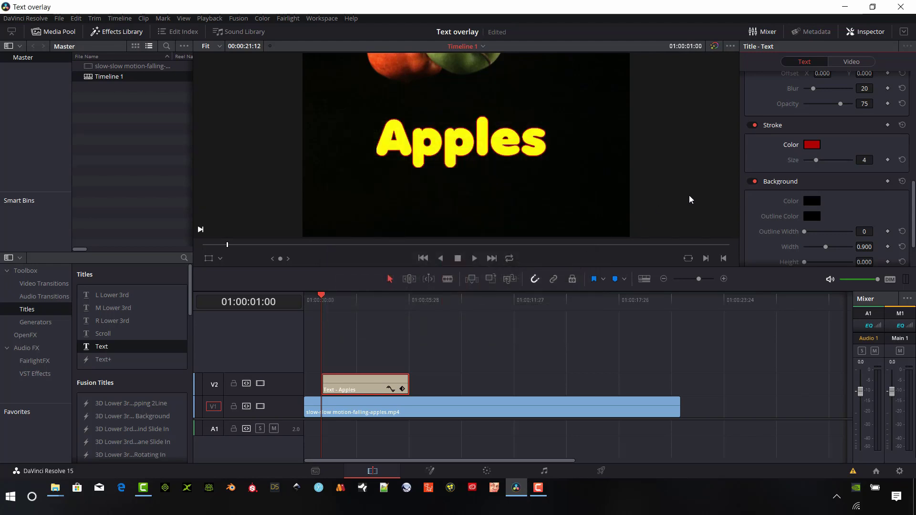
# Make the background box mid grey with a dark grey outline
pyautogui.scroll(-3, 868, 194)
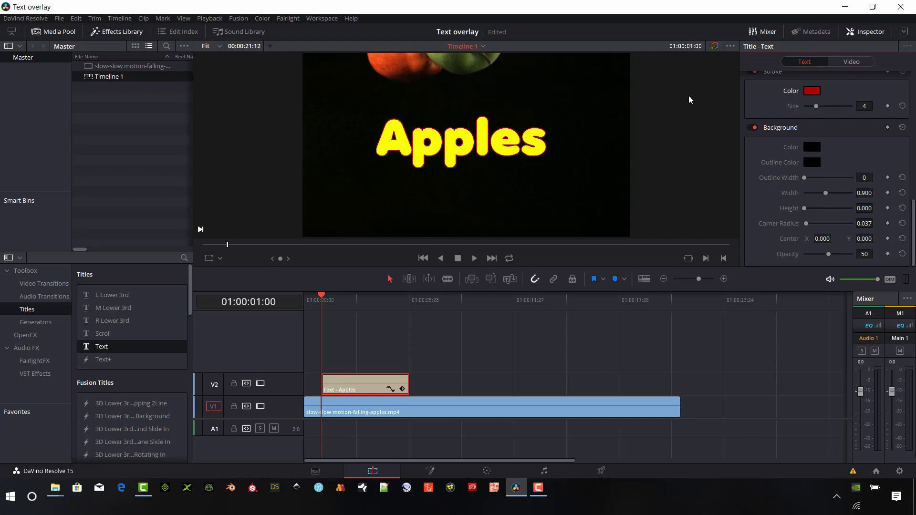
pyautogui.click(813, 149)
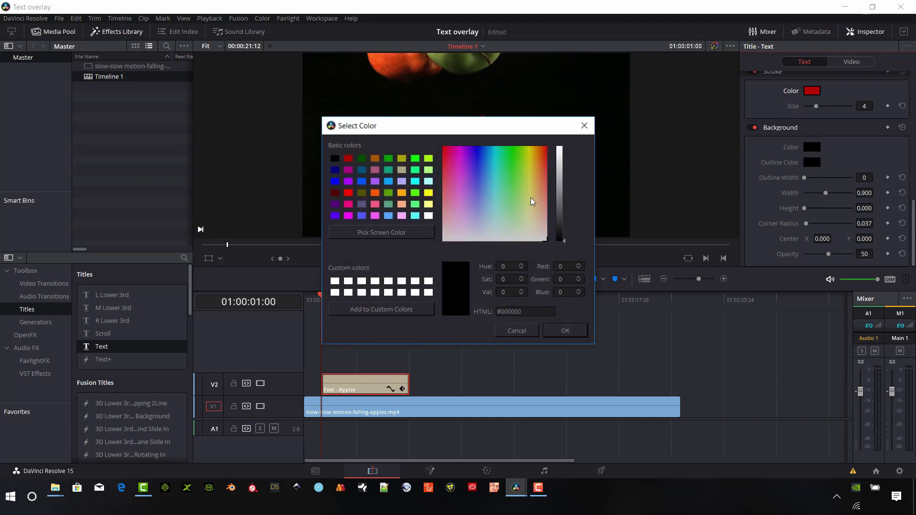
pyautogui.click(561, 191)
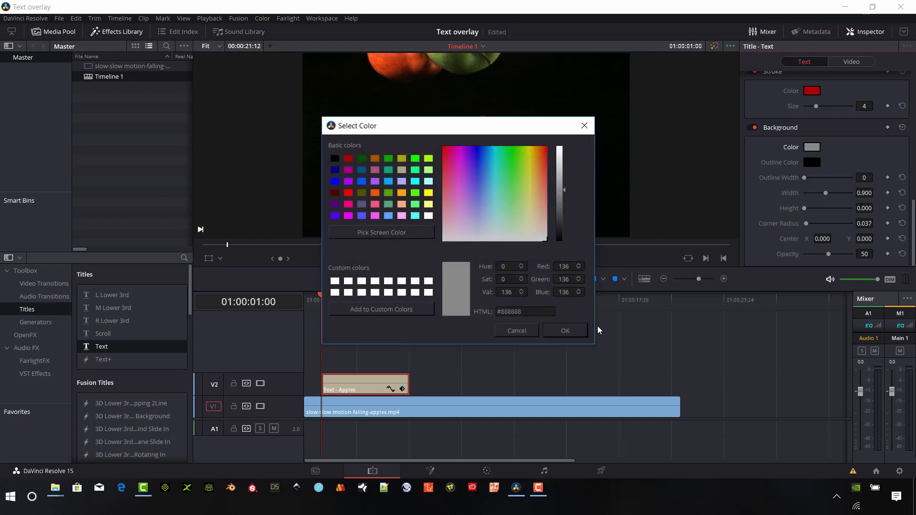
pyautogui.press('Return')
pyautogui.click(811, 163)
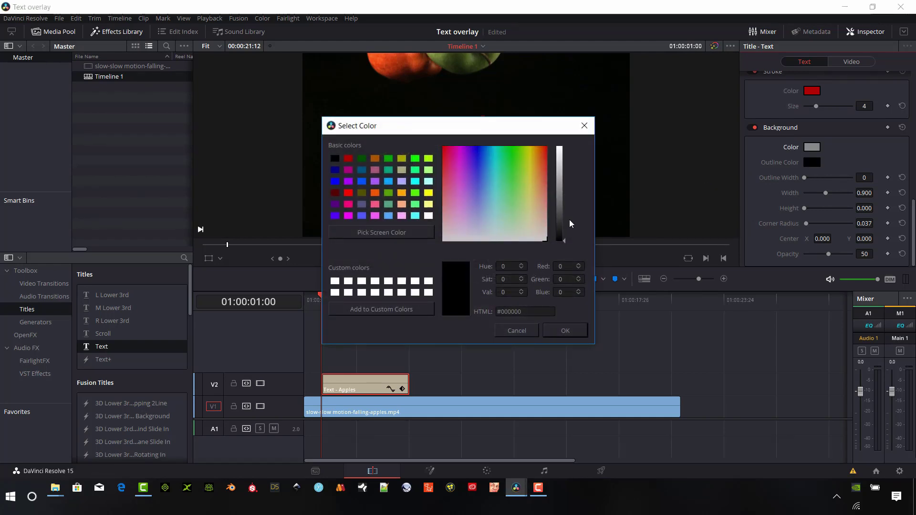
pyautogui.click(562, 199)
pyautogui.click(564, 330)
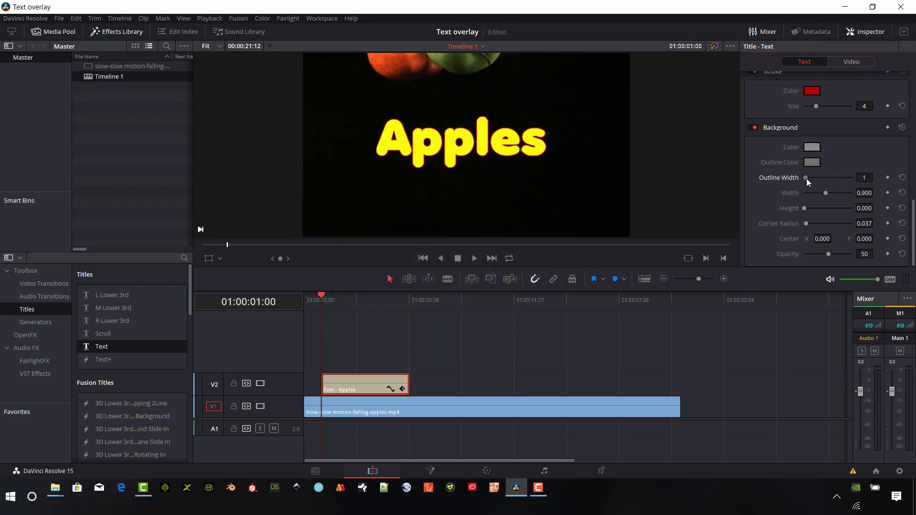
# Widen the box outline to 10, round corners to 0.238, and lower opacity to 34
pyautogui.moveTo(807, 179); pyautogui.dragTo(814, 207)
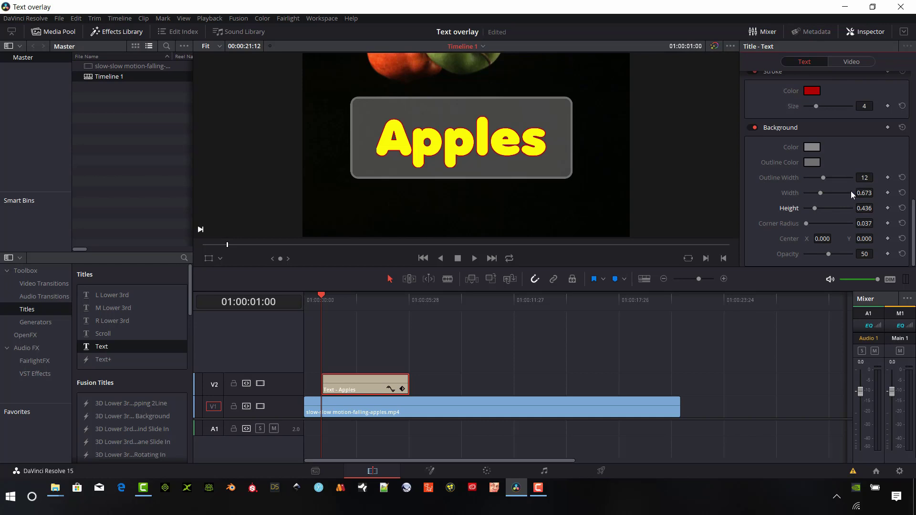
pyautogui.moveTo(805, 226); pyautogui.dragTo(816, 236)
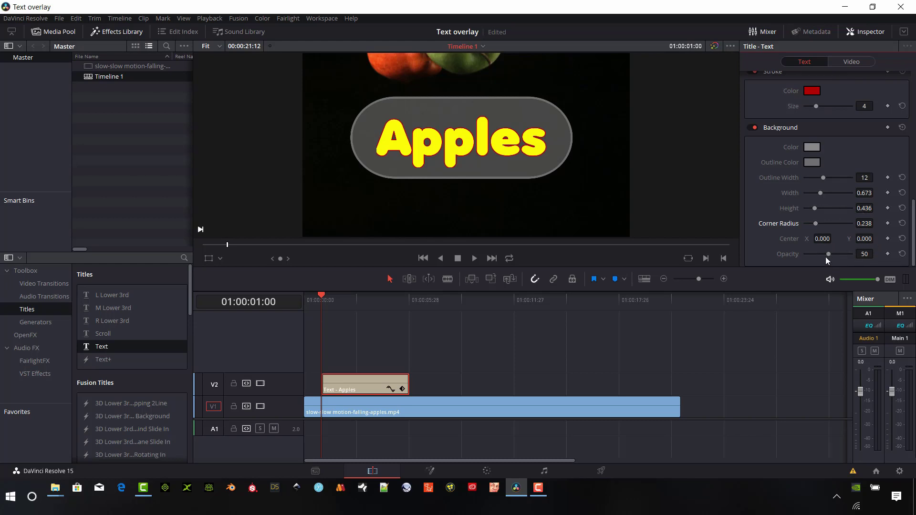
pyautogui.moveTo(827, 254); pyautogui.dragTo(819, 257)
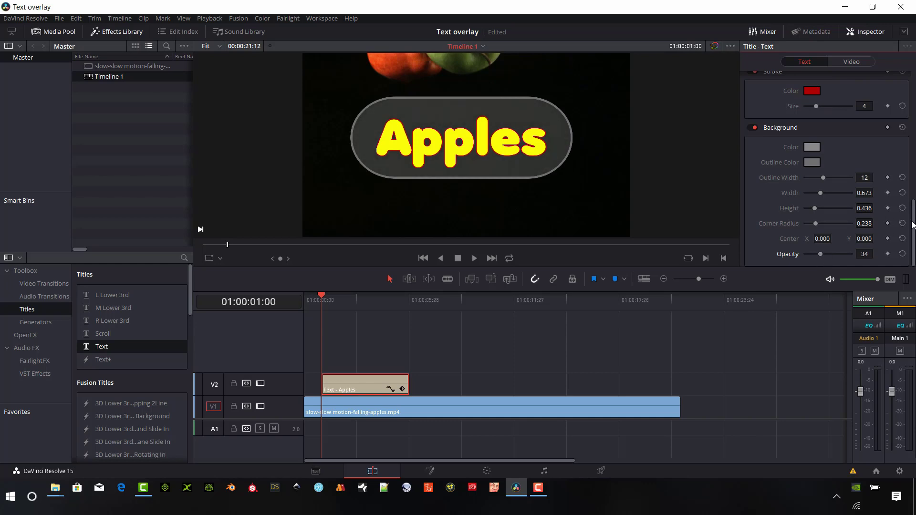
# Offset the Apples drop shadow to X 66, Y 27 and lower its opacity to 59
pyautogui.scroll(8, 912, 224)
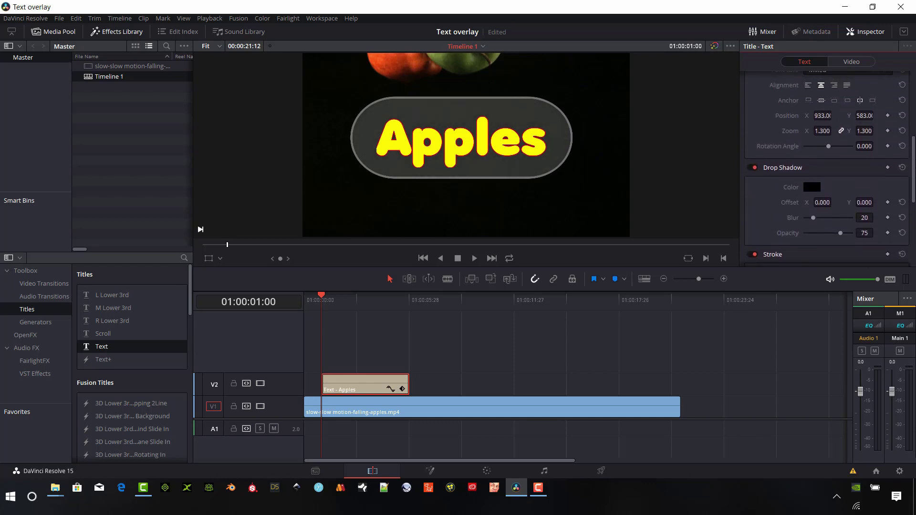
pyautogui.scroll(3, 913, 152)
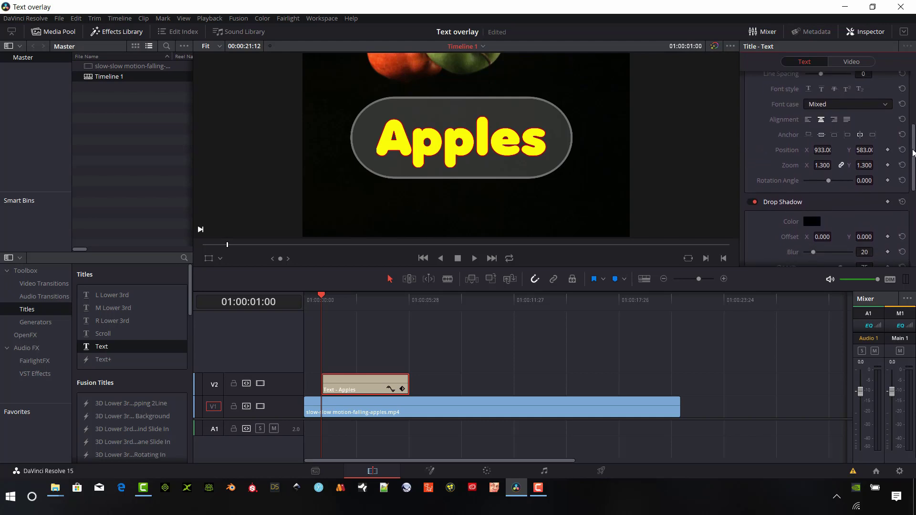
pyautogui.scroll(-5, 913, 153)
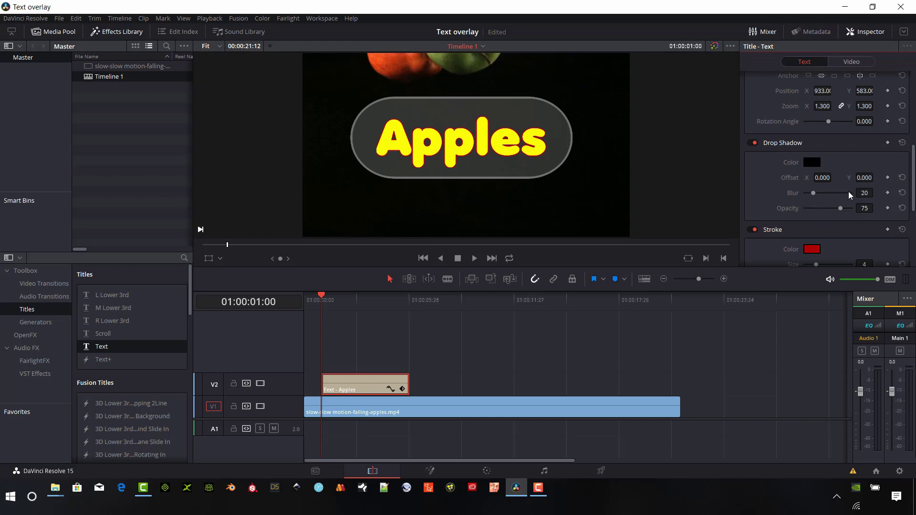
pyautogui.scroll(-2, 849, 194)
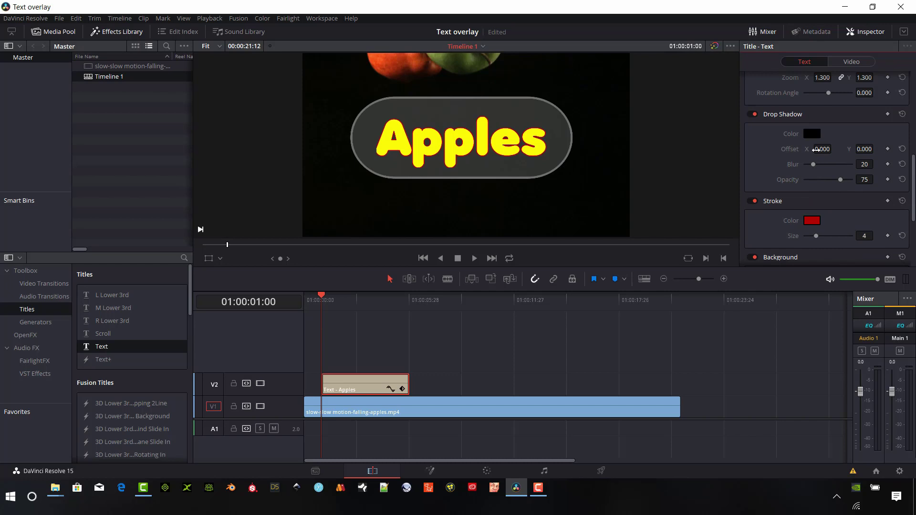
pyautogui.moveTo(821, 149); pyautogui.dragTo(876, 149)
pyautogui.click(866, 149)
pyautogui.write('20')
pyautogui.press('Return')
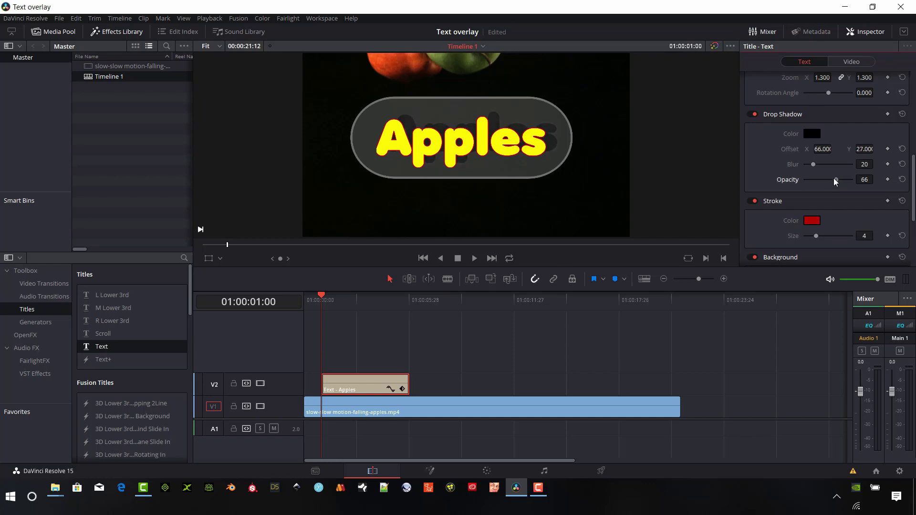
pyautogui.moveTo(840, 181); pyautogui.dragTo(832, 181)
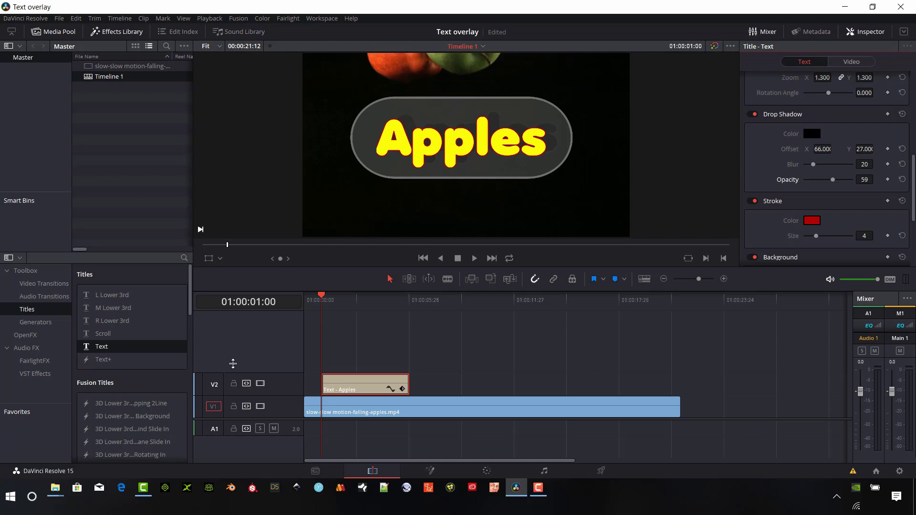
# Keyframe the title's Position X at -2022 at the clip start, off-screen left
pyautogui.scroll(1, 629, 126)
pyautogui.scroll(1, 629, 127)
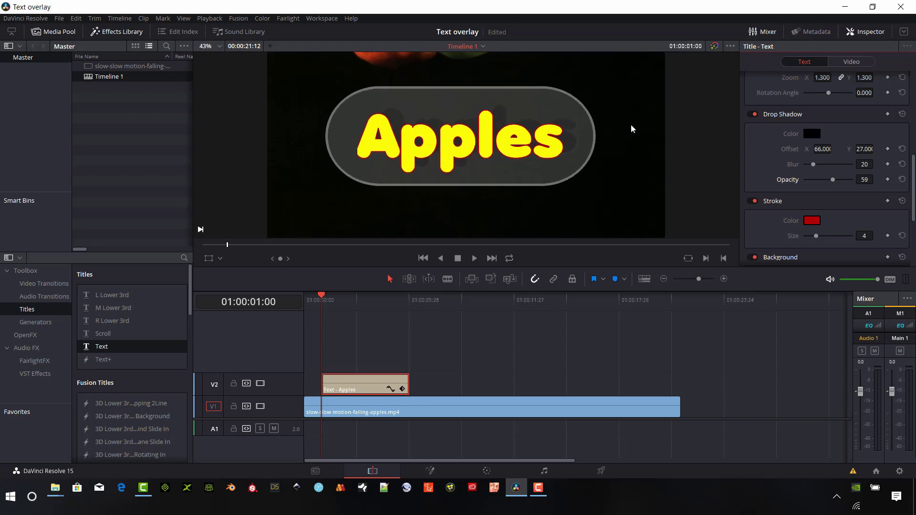
pyautogui.scroll(-2, 631, 128)
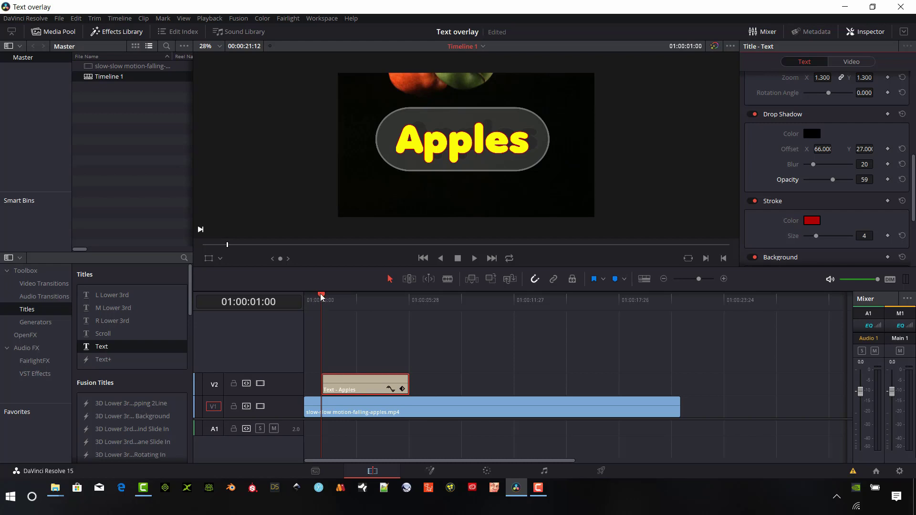
pyautogui.moveTo(319, 297)
pyautogui.mouseDown()
pyautogui.moveTo(340, 298)
pyautogui.moveTo(326, 301)
pyautogui.mouseUp()
pyautogui.scroll(3, 866, 153)
pyautogui.scroll(5, 868, 157)
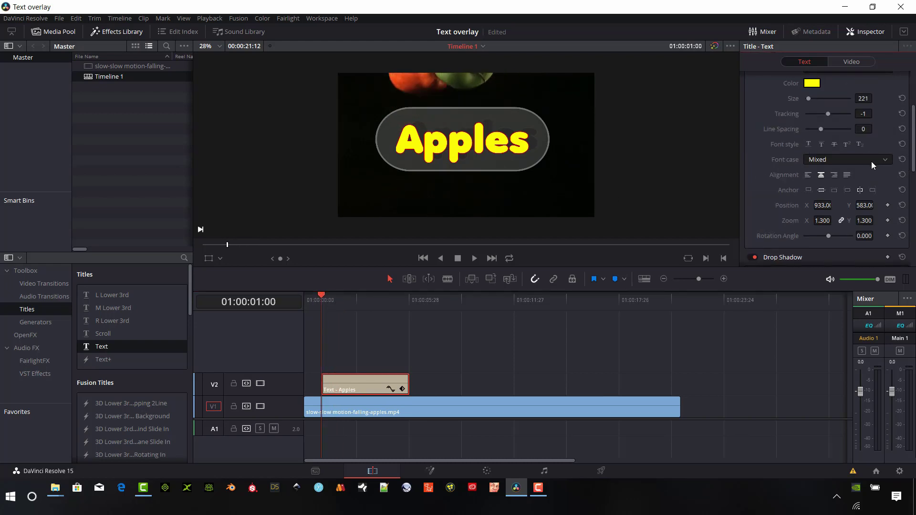
pyautogui.scroll(-4, 877, 176)
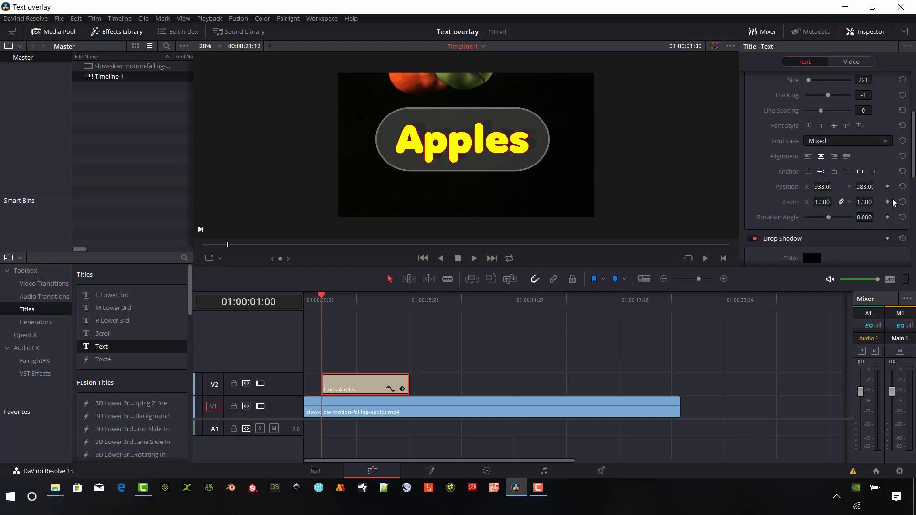
pyautogui.scroll(-3, 887, 172)
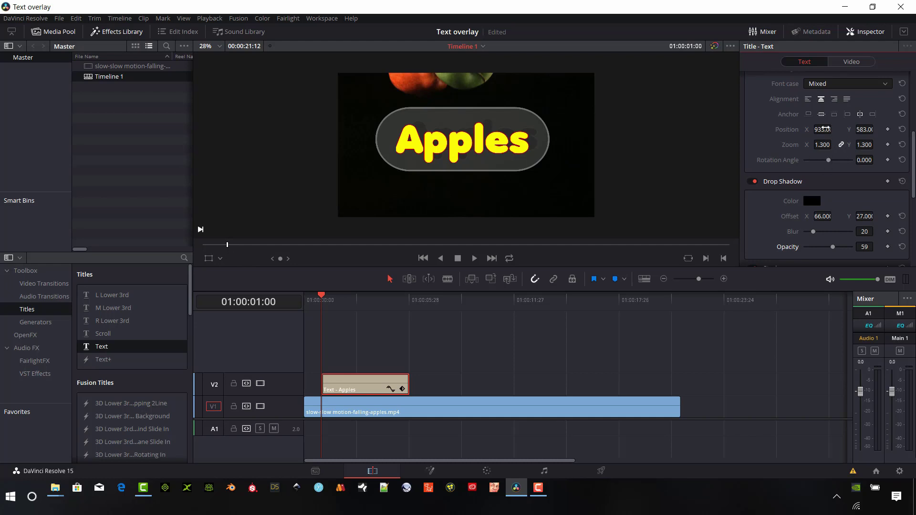
pyautogui.moveTo(825, 128)
pyautogui.mouseDown()
pyautogui.moveTo(807, 129)
pyautogui.moveTo(832, 129)
pyautogui.mouseUp()
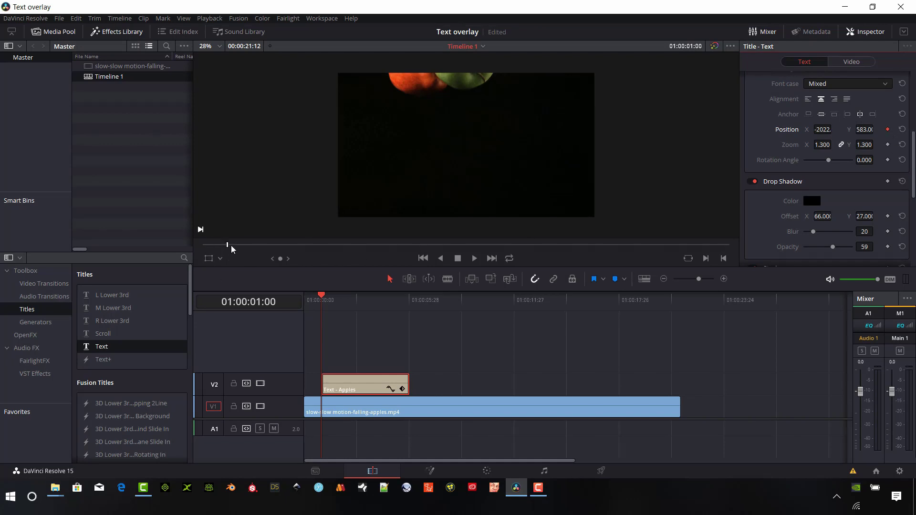
# A few seconds later, keyframe Position X at 923 so the title settles centred
pyautogui.moveTo(231, 245); pyautogui.dragTo(273, 252)
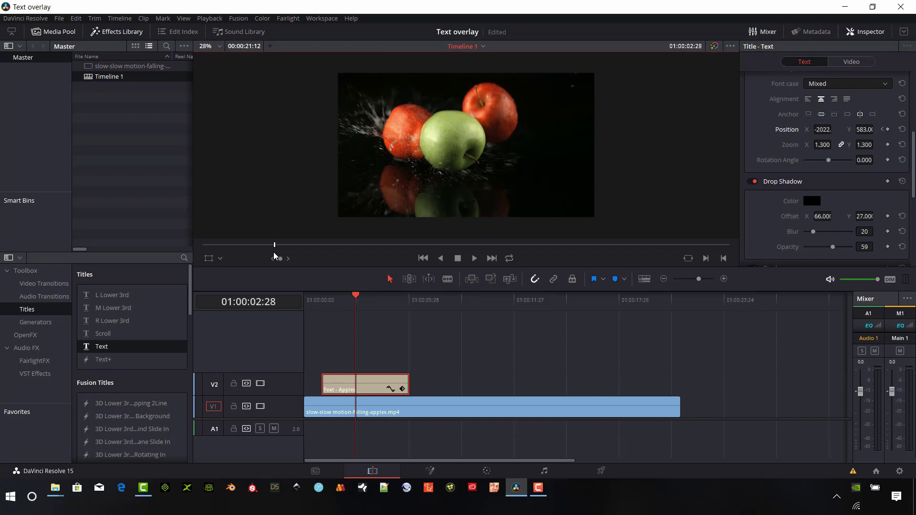
pyautogui.press('Left')
pyautogui.press('Left')
pyautogui.moveTo(821, 129); pyautogui.dragTo(834, 129)
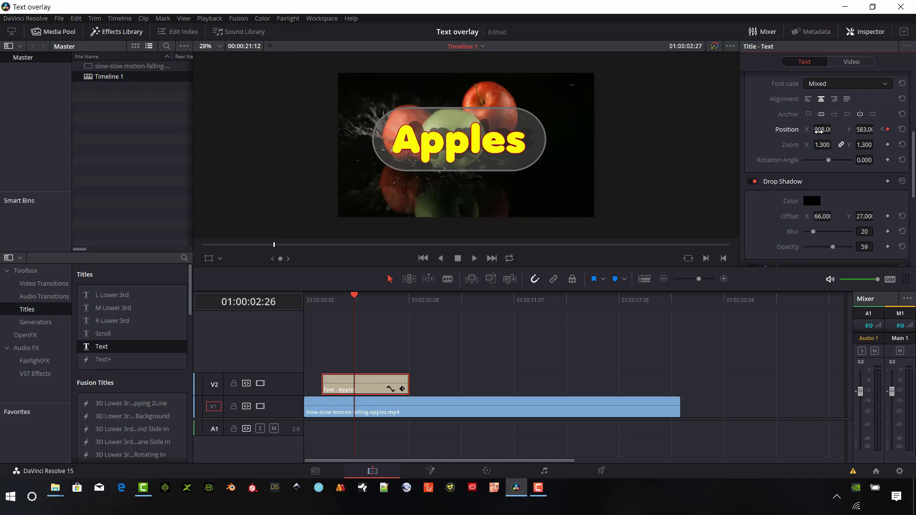
pyautogui.moveTo(819, 131); pyautogui.dragTo(702, 172)
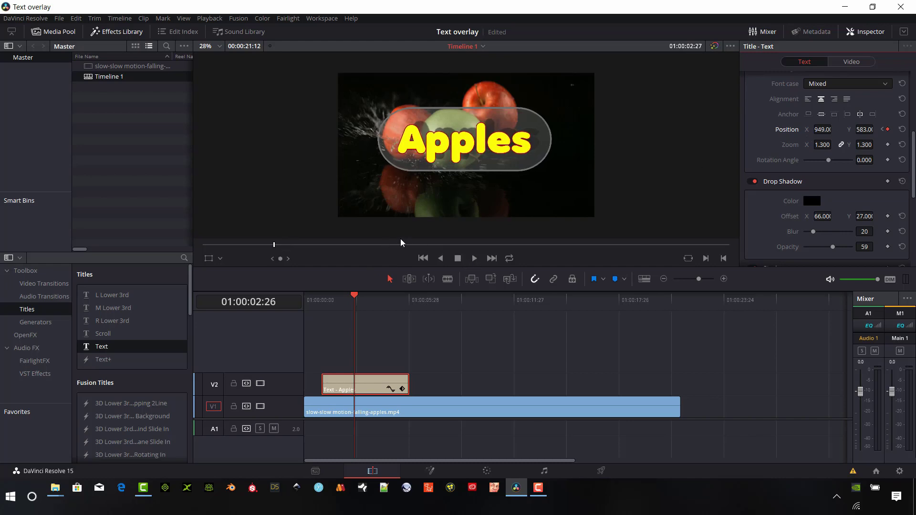
pyautogui.moveTo(274, 246); pyautogui.dragTo(278, 249)
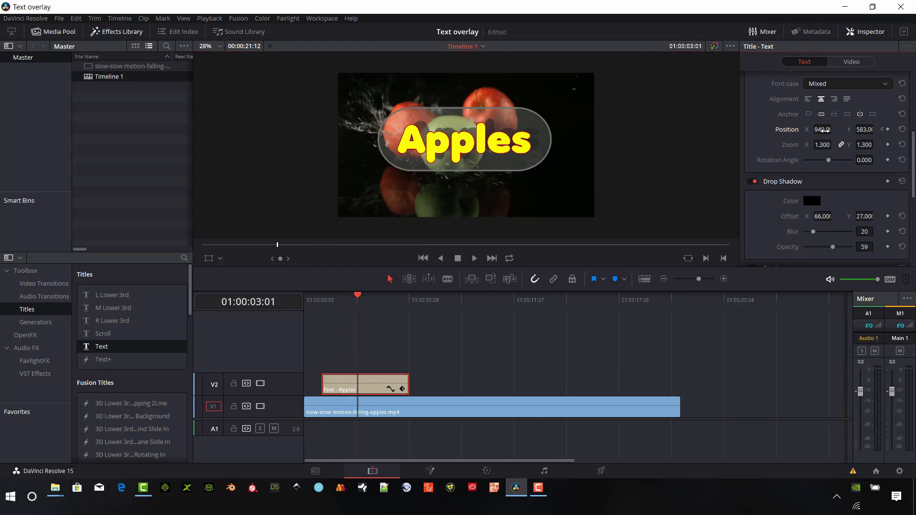
pyautogui.moveTo(823, 129); pyautogui.dragTo(745, 193)
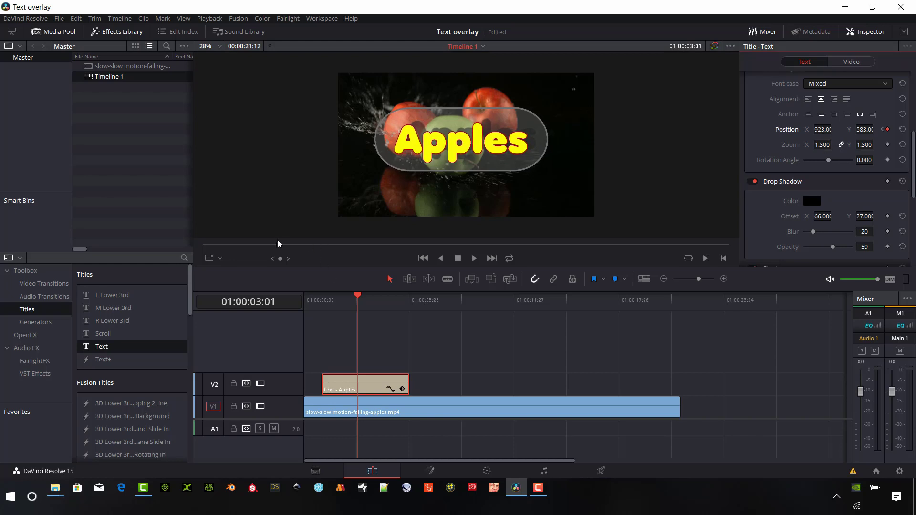
pyautogui.moveTo(277, 245); pyautogui.dragTo(220, 246)
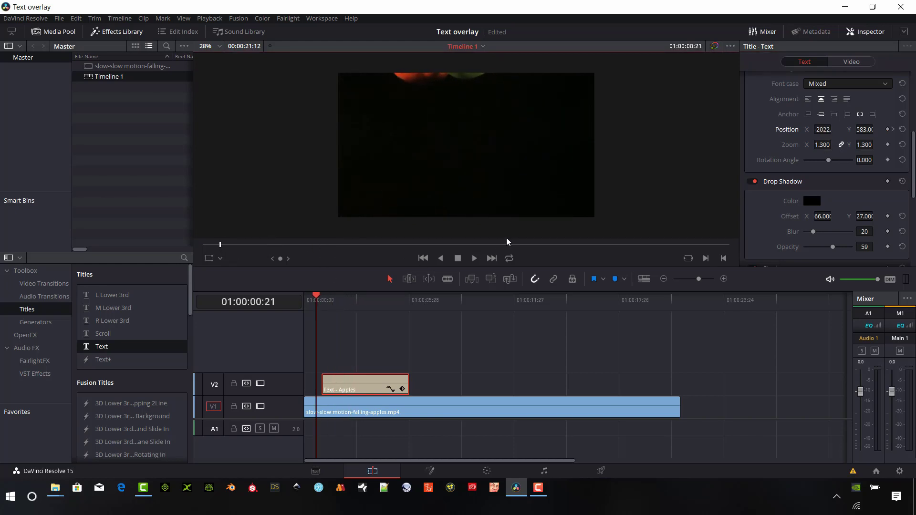
# Preview the slide-in and expand the Text clip's keyframe curves on the timeline
pyautogui.click(473, 258)
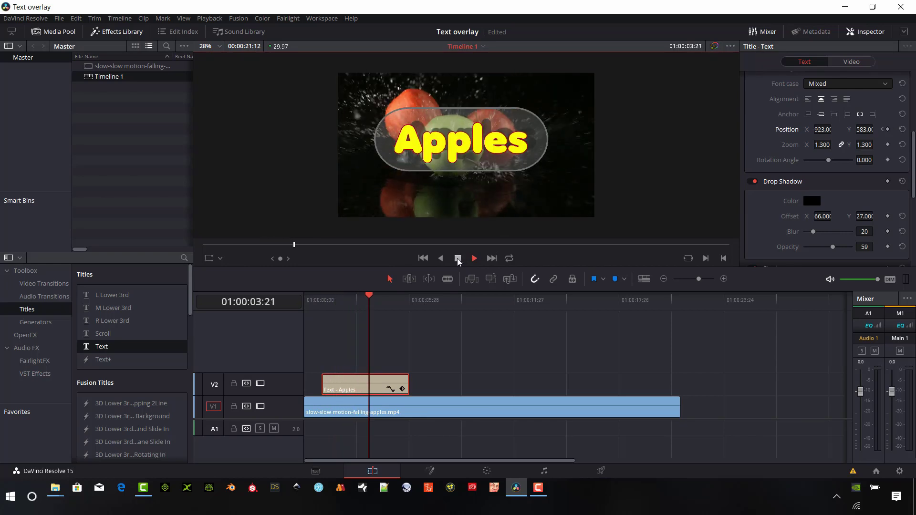
pyautogui.click(458, 258)
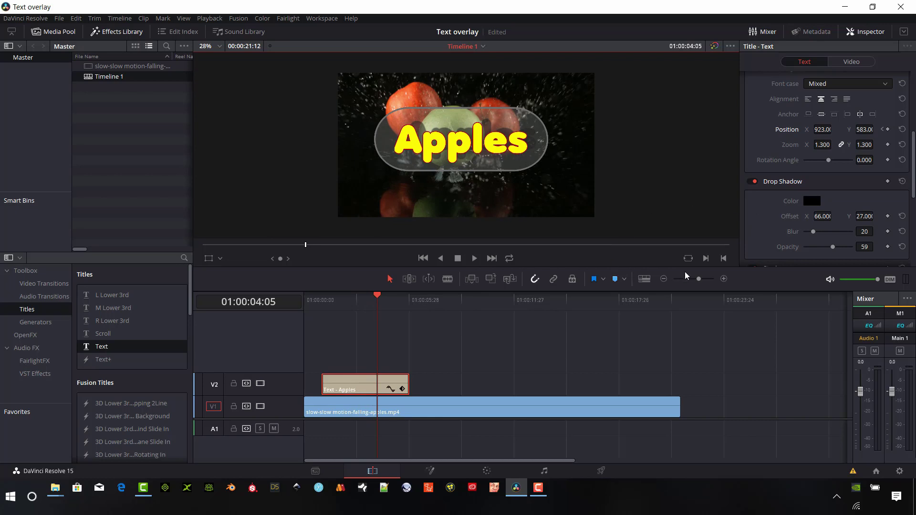
pyautogui.click(392, 390)
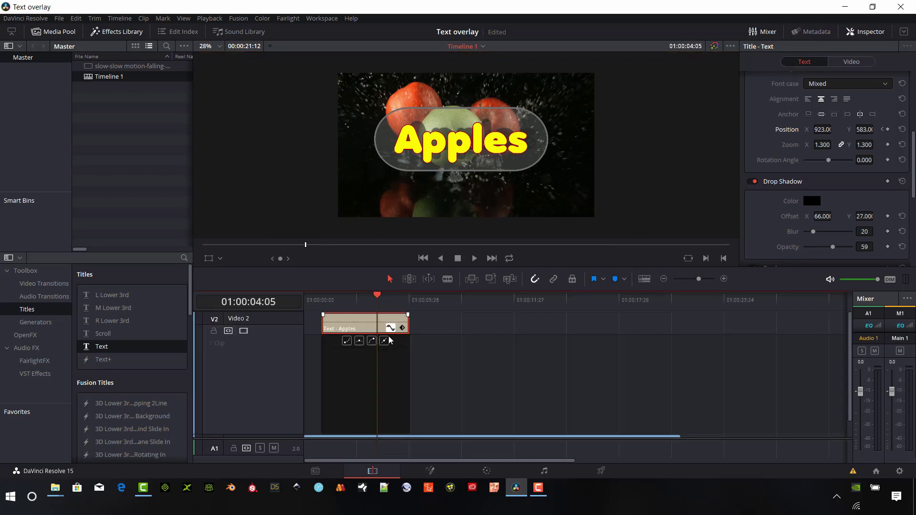
pyautogui.click(403, 329)
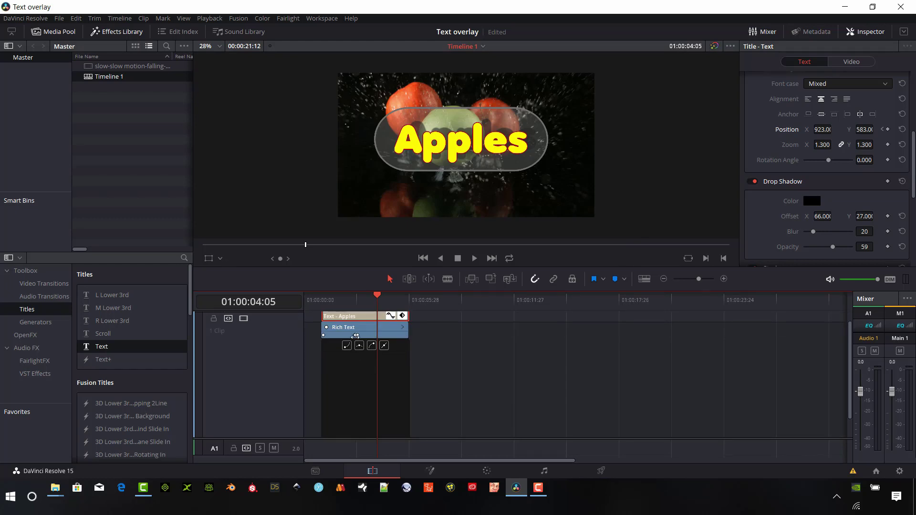
# Move the end position keyframe later and review the revised slide-in animation
pyautogui.moveTo(357, 336); pyautogui.dragTo(361, 335)
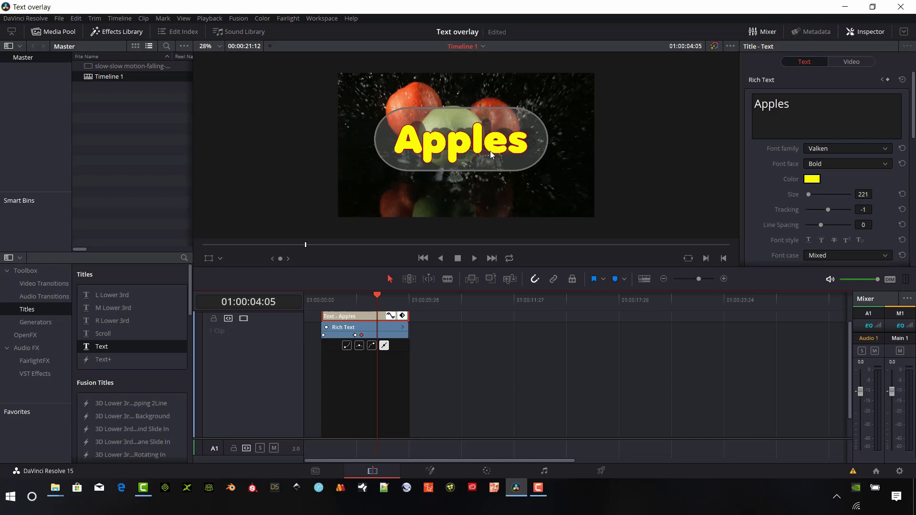
pyautogui.moveTo(307, 244); pyautogui.dragTo(259, 246)
pyautogui.click(474, 260)
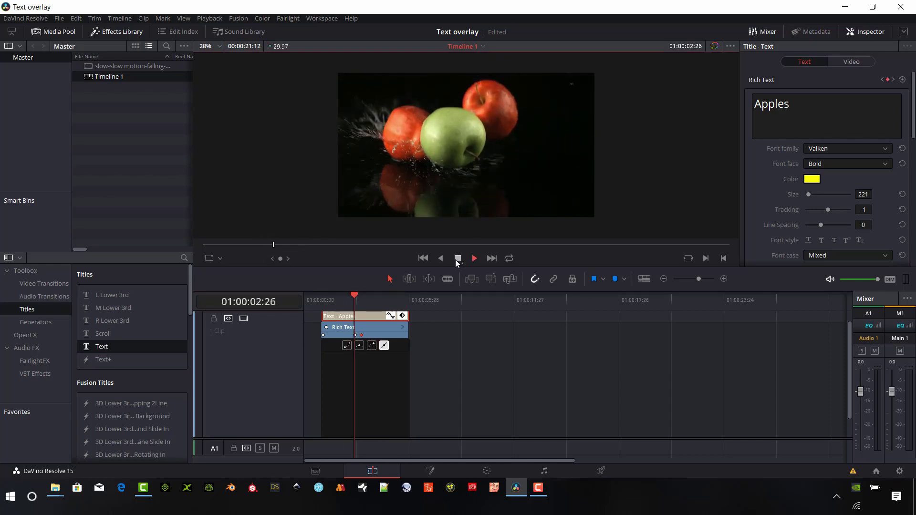
pyautogui.click(459, 259)
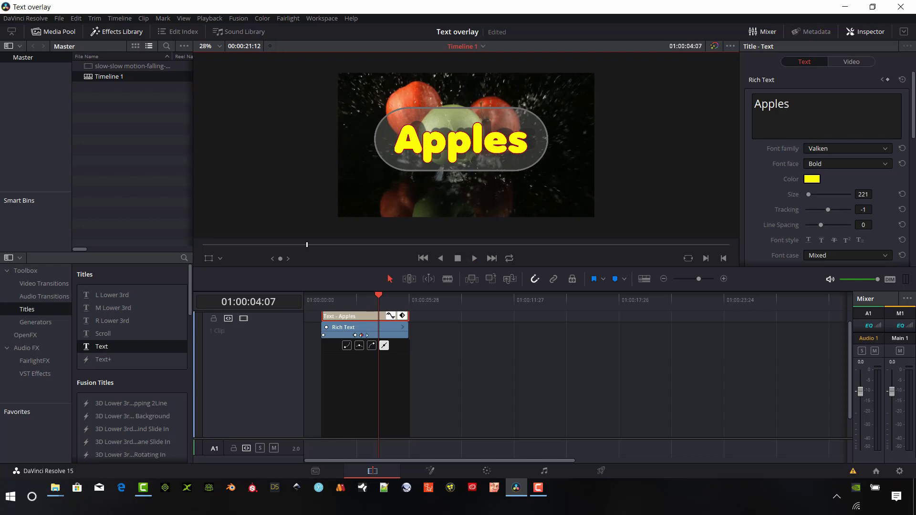
pyautogui.click(377, 299)
pyautogui.moveTo(373, 296); pyautogui.dragTo(339, 302)
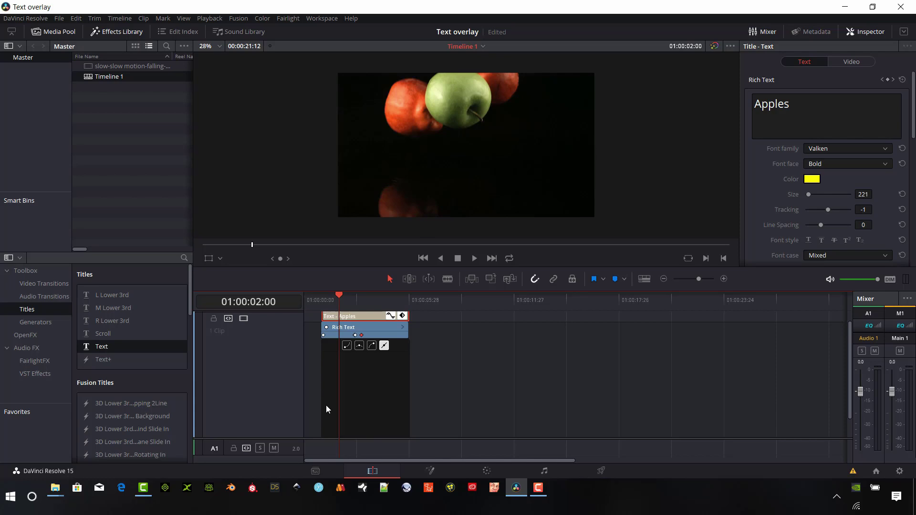
# Delete the Apples Text clip and place 3D Lower 3rd Planes Rotating In on V2
pyautogui.scroll(-1, 396, 369)
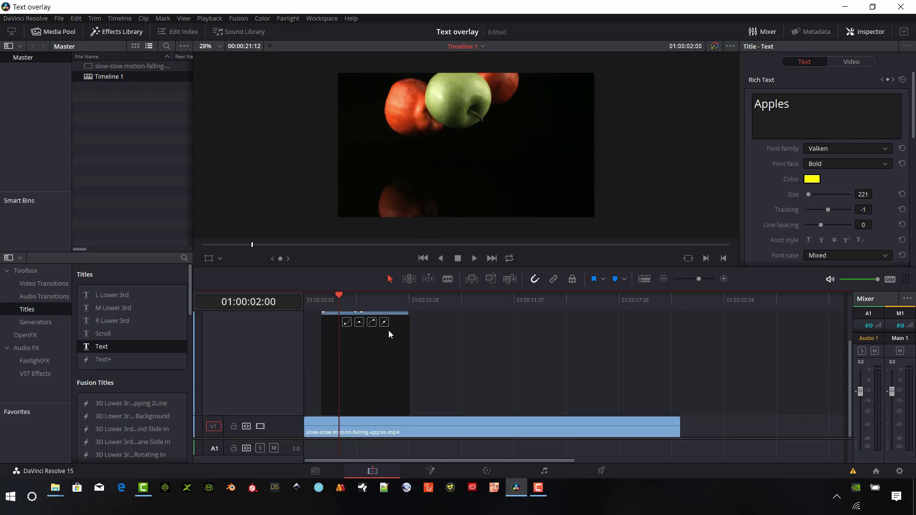
pyautogui.press('Delete')
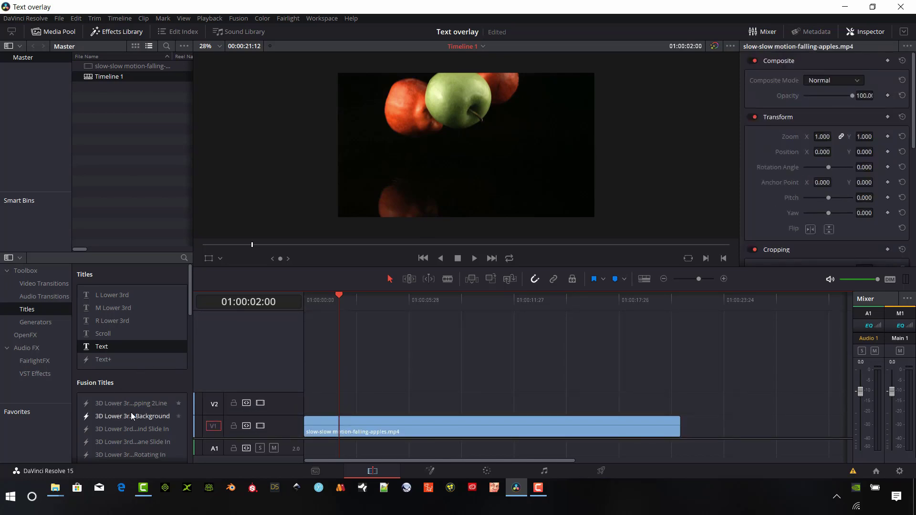
pyautogui.scroll(-3, 153, 405)
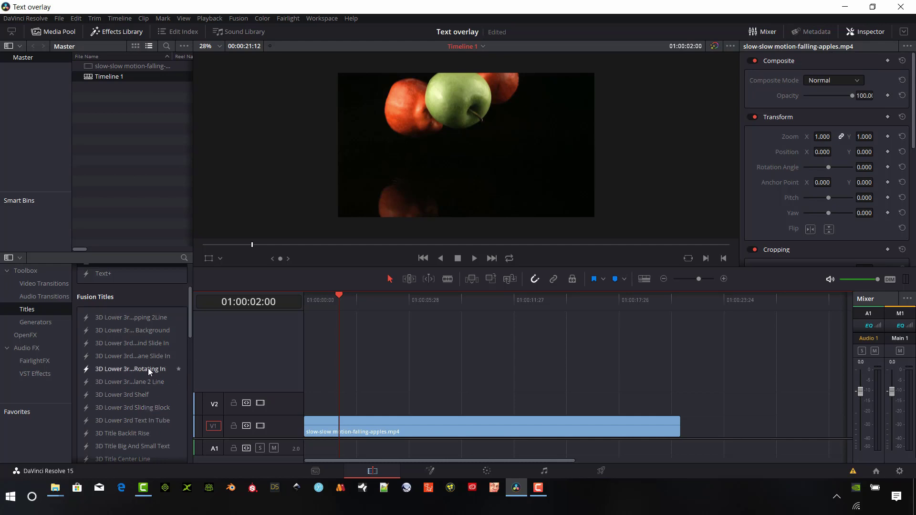
pyautogui.moveTo(148, 368); pyautogui.dragTo(310, 409)
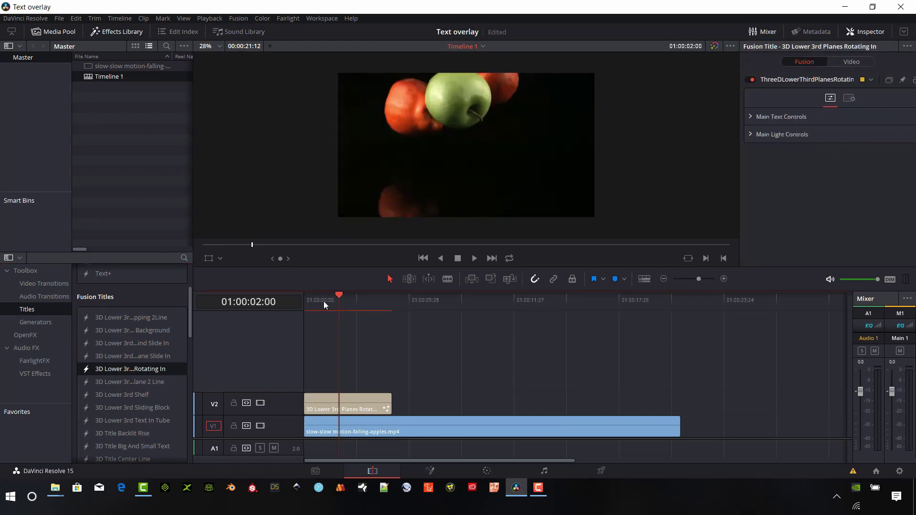
pyautogui.moveTo(324, 302); pyautogui.dragTo(343, 320)
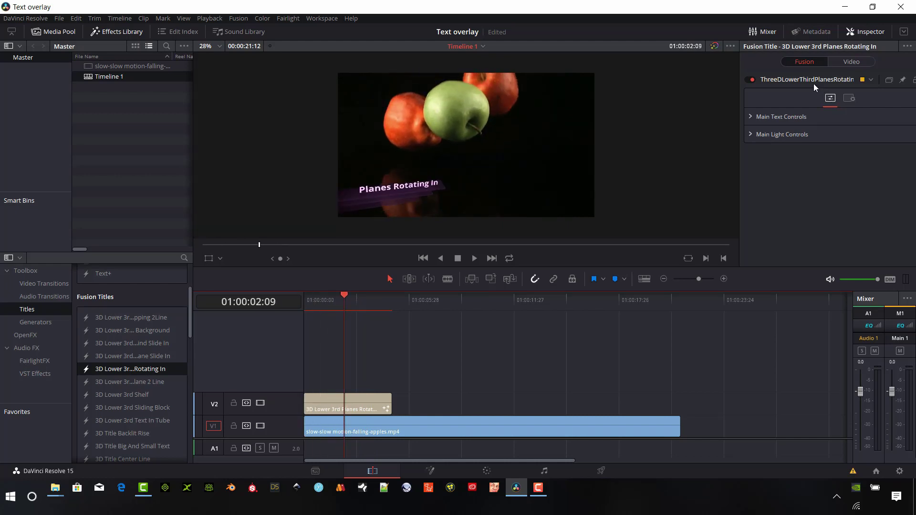
# Change the lower third's Styled Text to 'Apples' and select the title clip
pyautogui.click(750, 119)
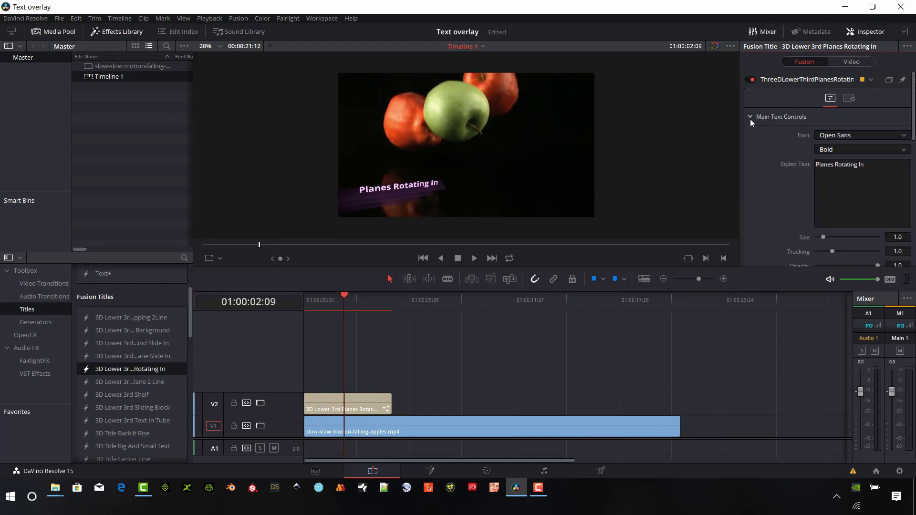
pyautogui.click(860, 177)
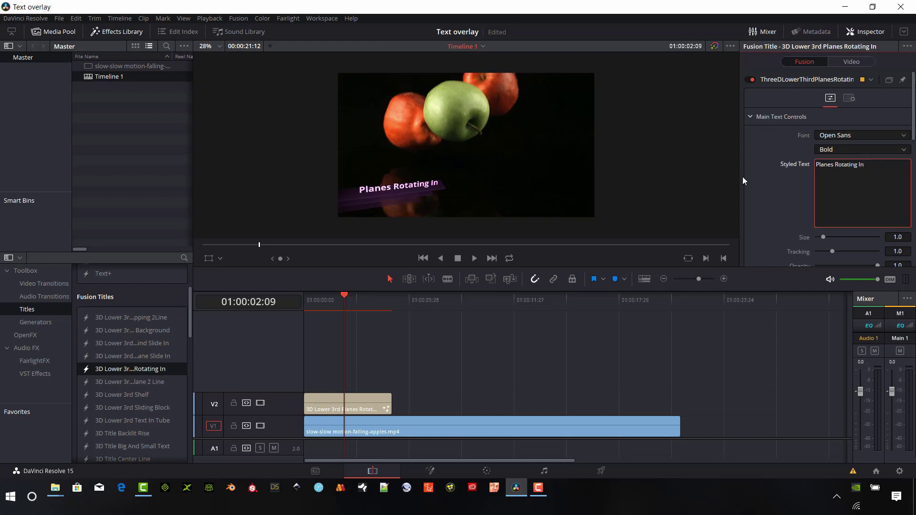
pyautogui.write('Apple')
pyautogui.press('BackSpace')
pyautogui.press('BackSpace')
pyautogui.press('BackSpace')
pyautogui.press('BackSpace')
pyautogui.press('BackSpace')
pyautogui.press('BackSpace')
pyautogui.press('BackSpace')
pyautogui.press('BackSpace')
pyautogui.press('BackSpace')
pyautogui.press('BackSpace')
pyautogui.press('BackSpace')
pyautogui.press('BackSpace')
pyautogui.press('BackSpace')
pyautogui.press('BackSpace')
pyautogui.press('BackSpace')
pyautogui.press('BackSpace')
pyautogui.press('BackSpace')
pyautogui.press('BackSpace')
pyautogui.press('BackSpace')
pyautogui.press('BackSpace')
pyautogui.write('A')
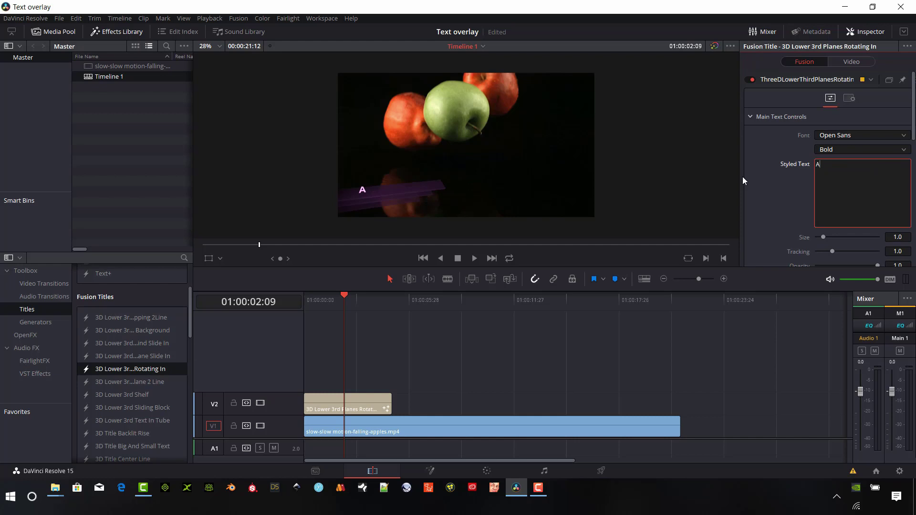
pyautogui.write('pples')
pyautogui.click(356, 405)
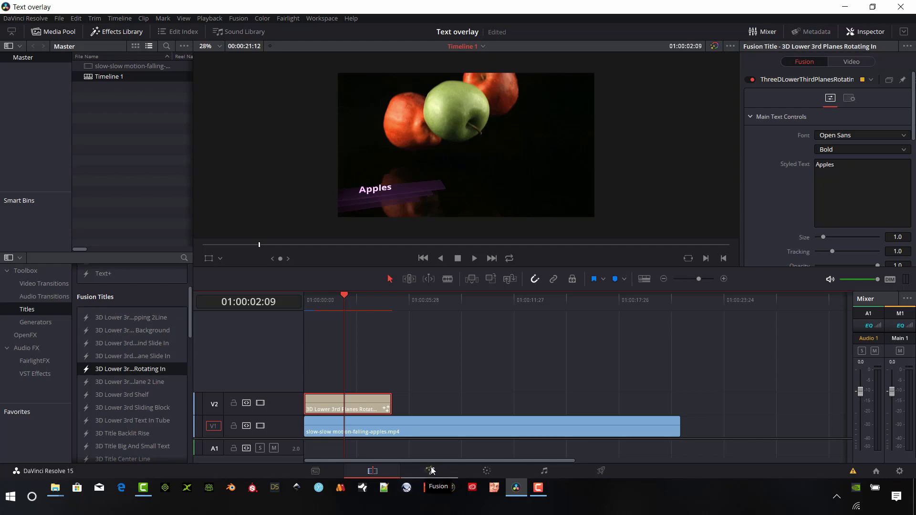
pyautogui.scroll(-5, 805, 151)
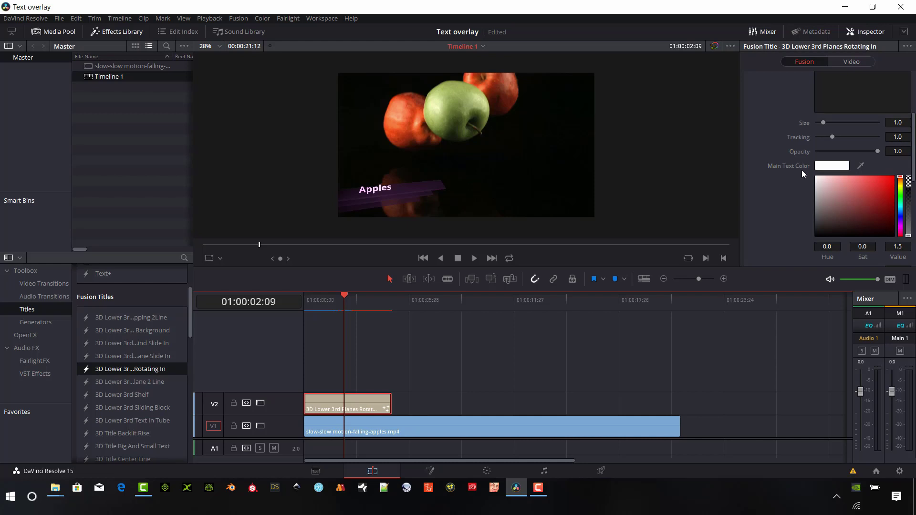
pyautogui.scroll(10, 797, 222)
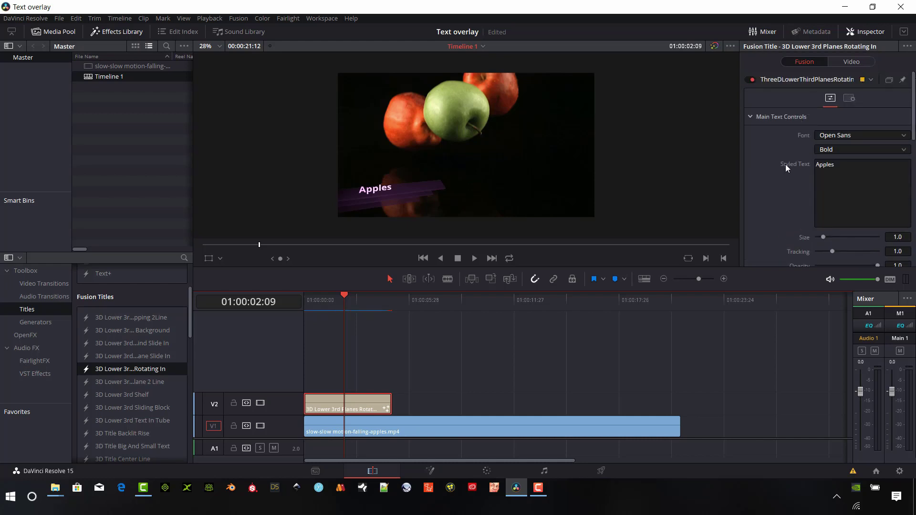
pyautogui.scroll(-10, 785, 164)
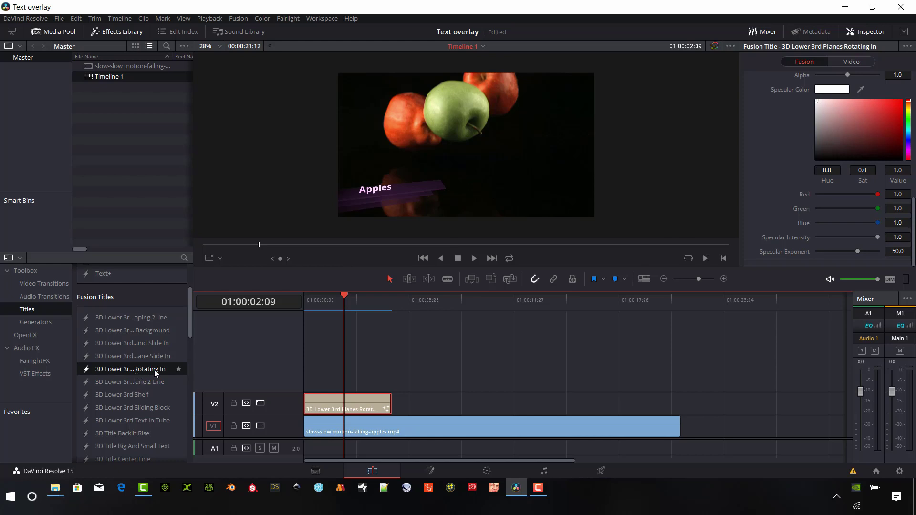
# Delete the 3D Lower 3rd title clip from V2
pyautogui.click(323, 402)
pyautogui.press('Delete')
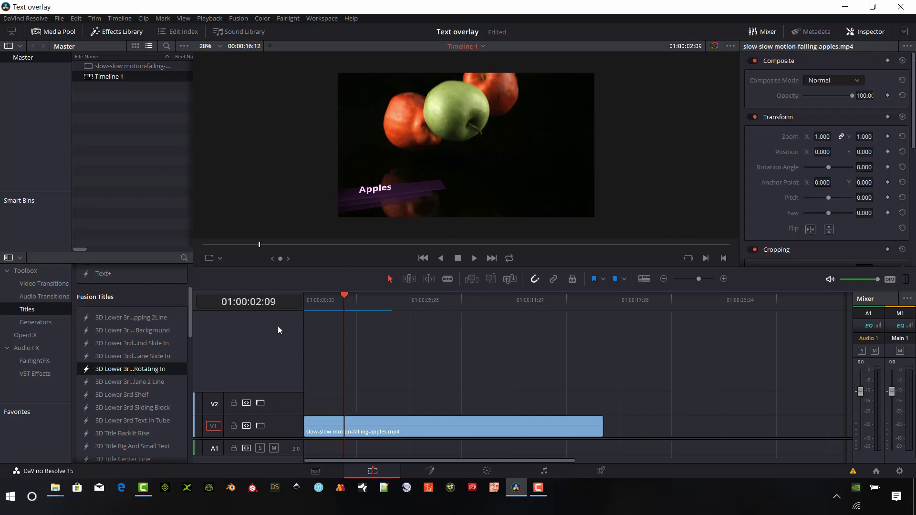
pyautogui.scroll(4, 172, 376)
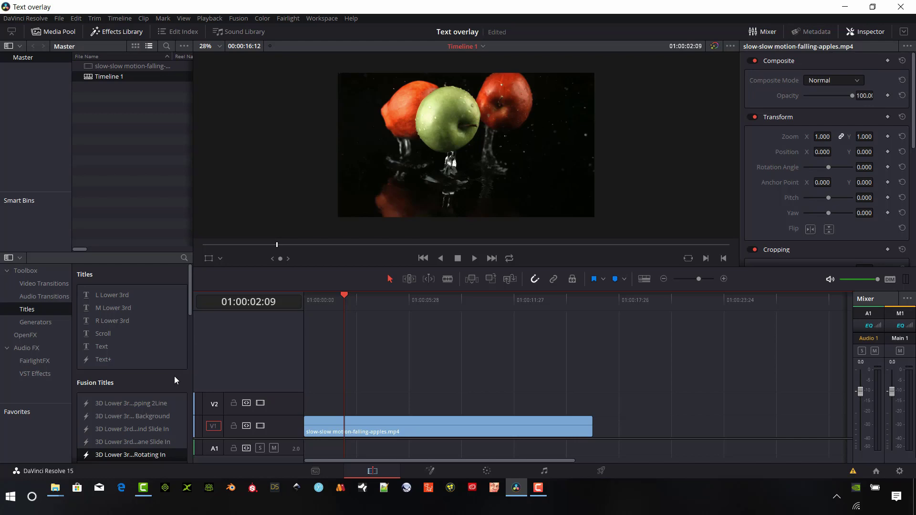
pyautogui.scroll(-2, 173, 375)
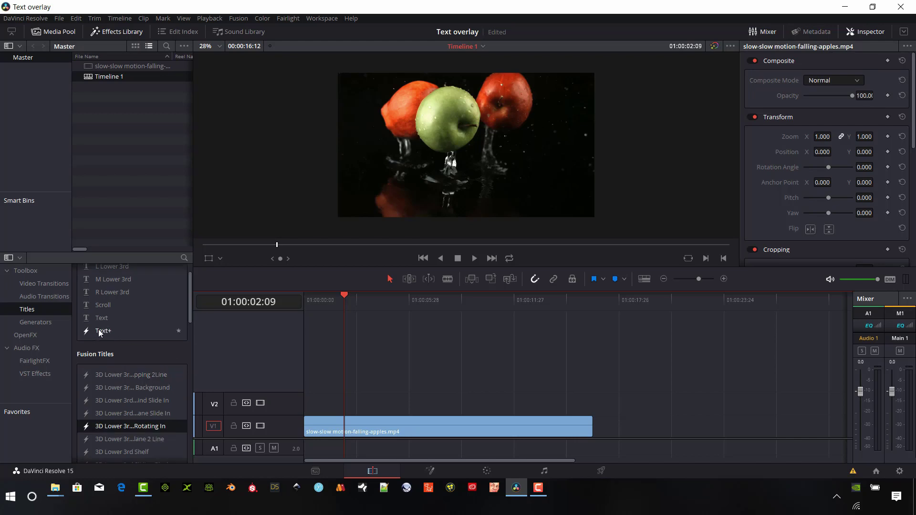
# Place a Text+ title on V2 and replace its Title text with 'Apples'
pyautogui.moveTo(93, 333); pyautogui.dragTo(306, 407)
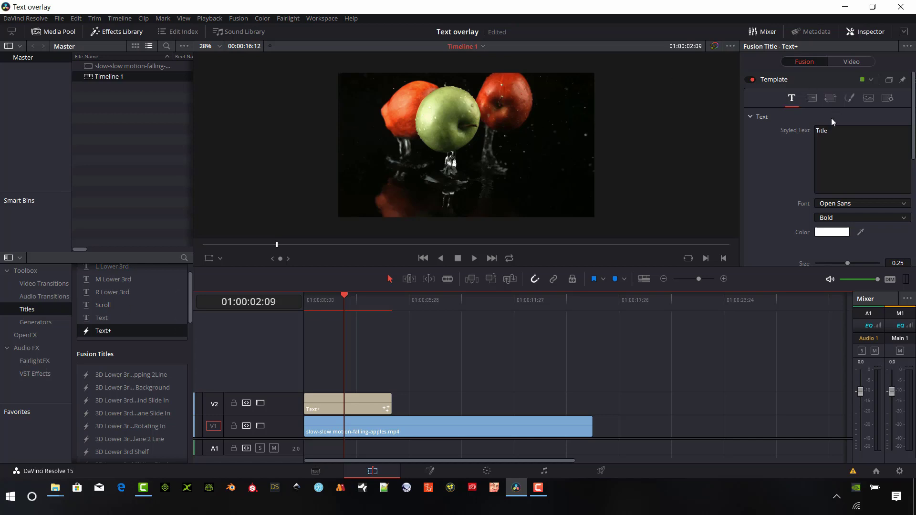
pyautogui.click(832, 136)
pyautogui.write('Apple')
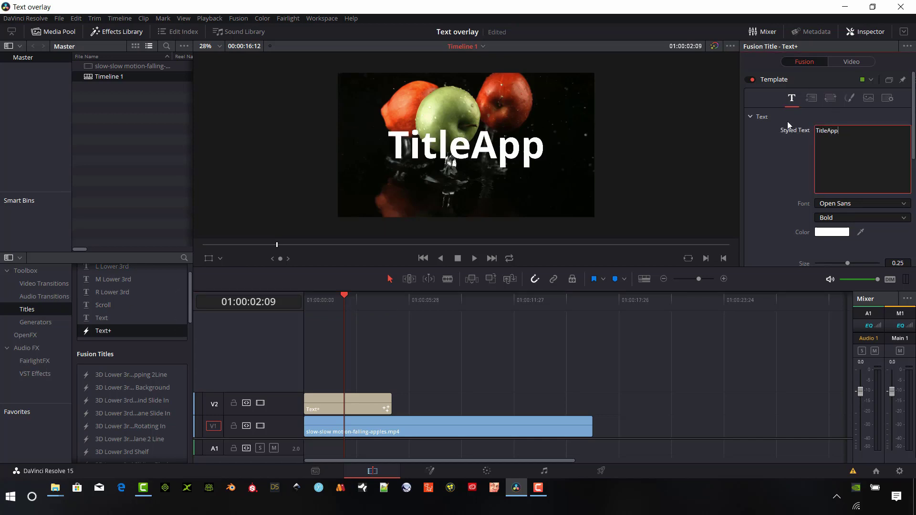
pyautogui.press('BackSpace')
pyautogui.press('BackSpace')
pyautogui.press('BackSpace')
pyautogui.press('BackSpace')
pyautogui.press('BackSpace')
pyautogui.press('BackSpace')
pyautogui.press('BackSpace')
pyautogui.press('BackSpace')
pyautogui.press('BackSpace')
pyautogui.press('BackSpace')
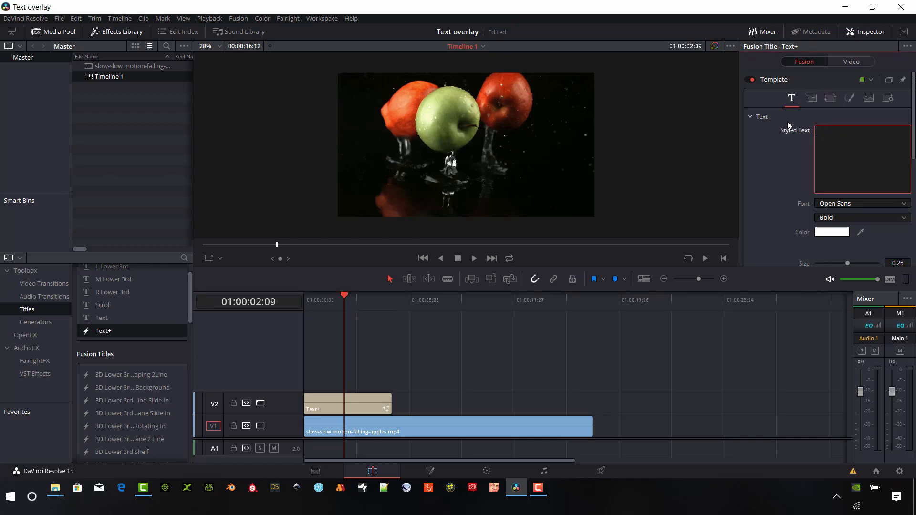
pyautogui.write('Apples')
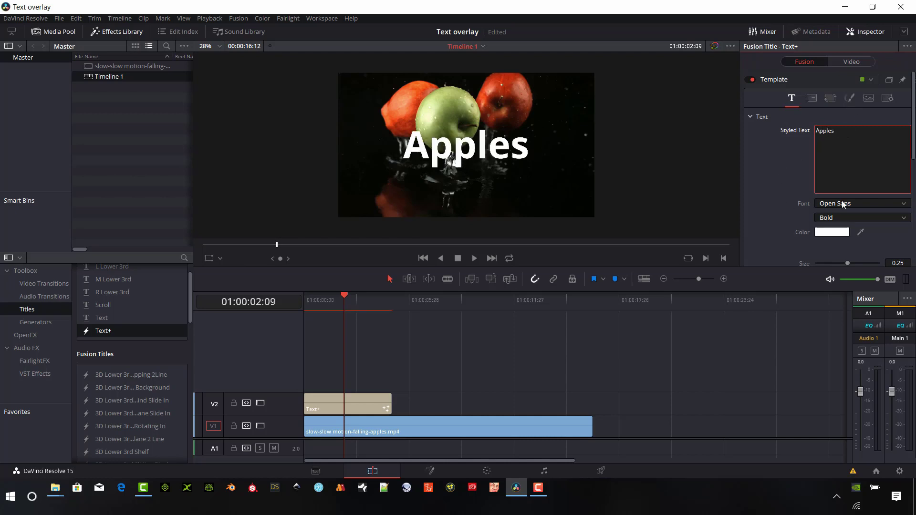
# Try the Playbill font on the Apples title and widen its letter spacing
pyautogui.click(894, 205)
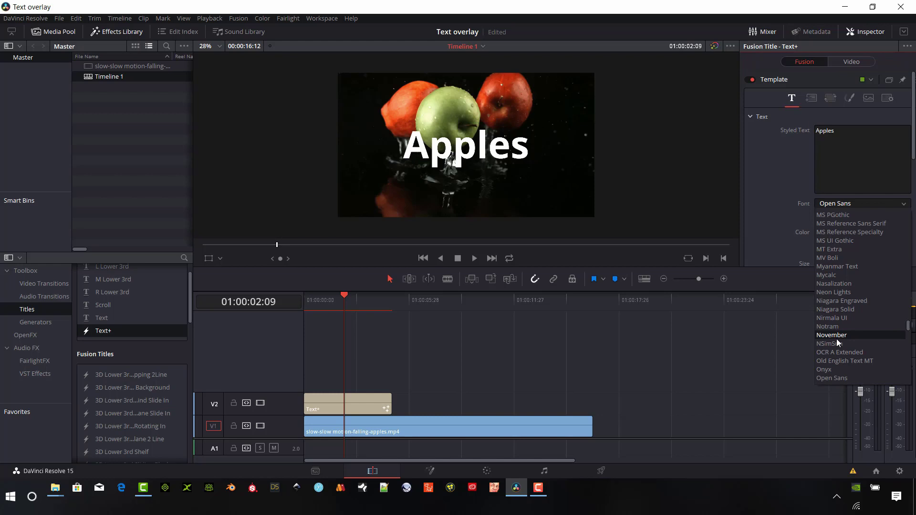
pyautogui.scroll(-6, 840, 345)
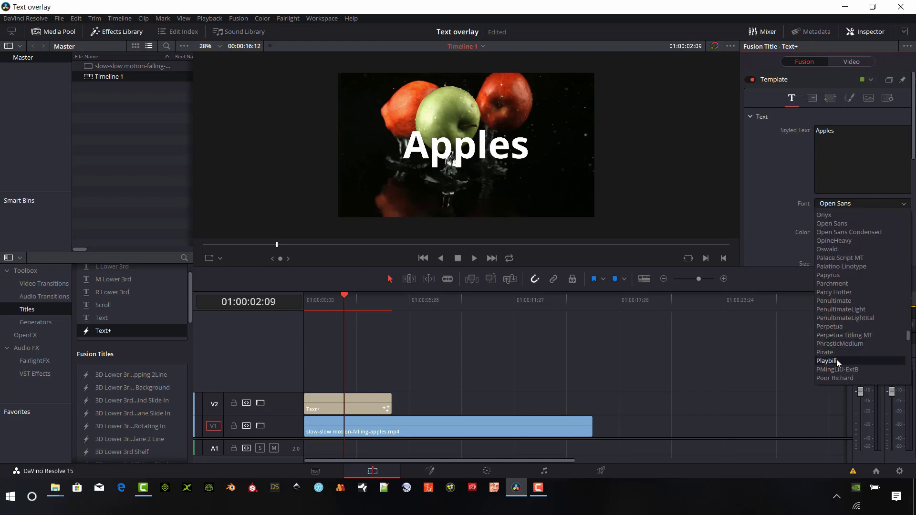
pyautogui.click(837, 360)
pyautogui.scroll(-3, 880, 221)
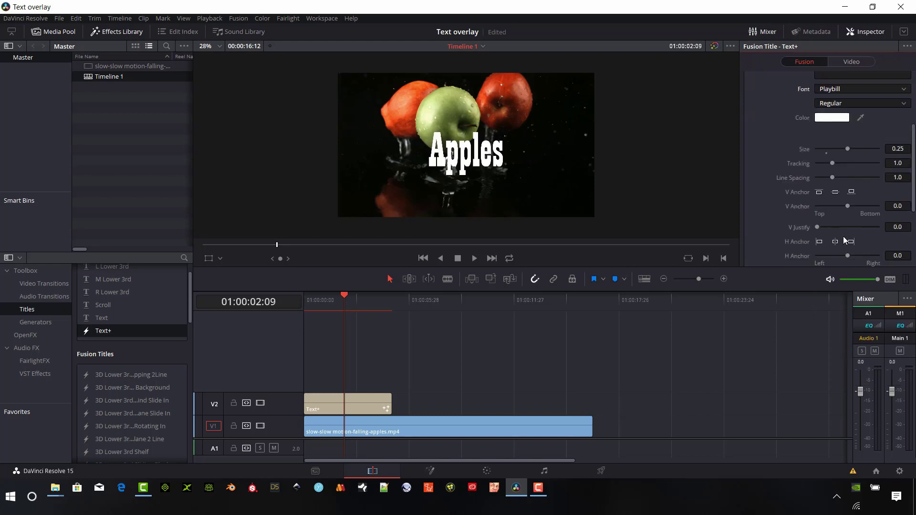
pyautogui.moveTo(834, 164); pyautogui.dragTo(837, 165)
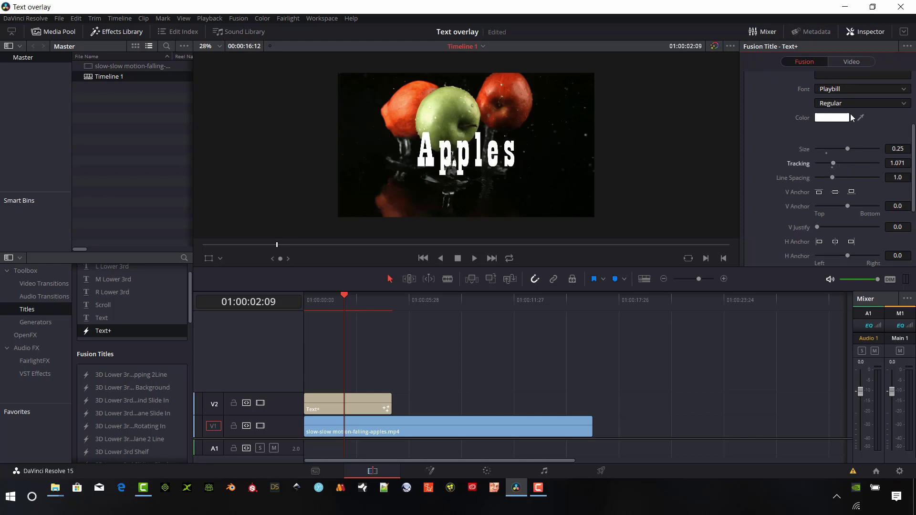
# Switch the title font to Ravie and tighten the tracking to 0.976
pyautogui.scroll(3, 857, 108)
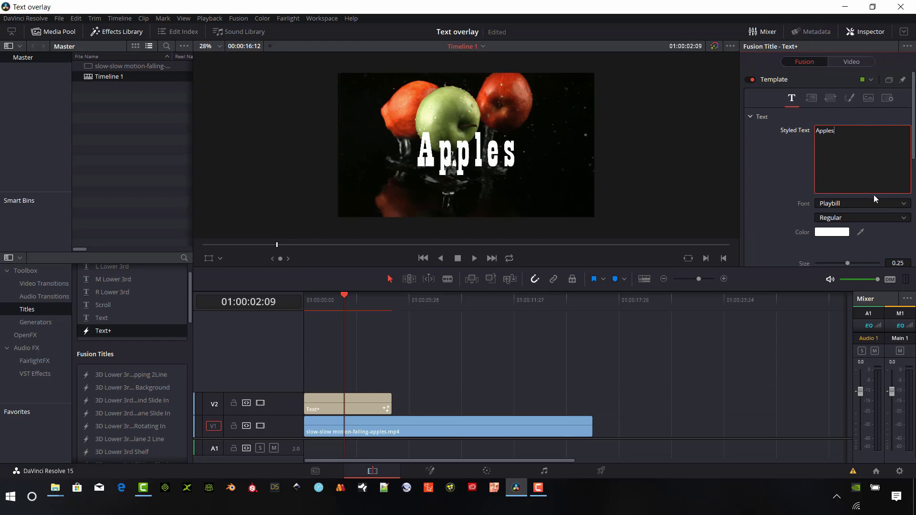
pyautogui.click(902, 206)
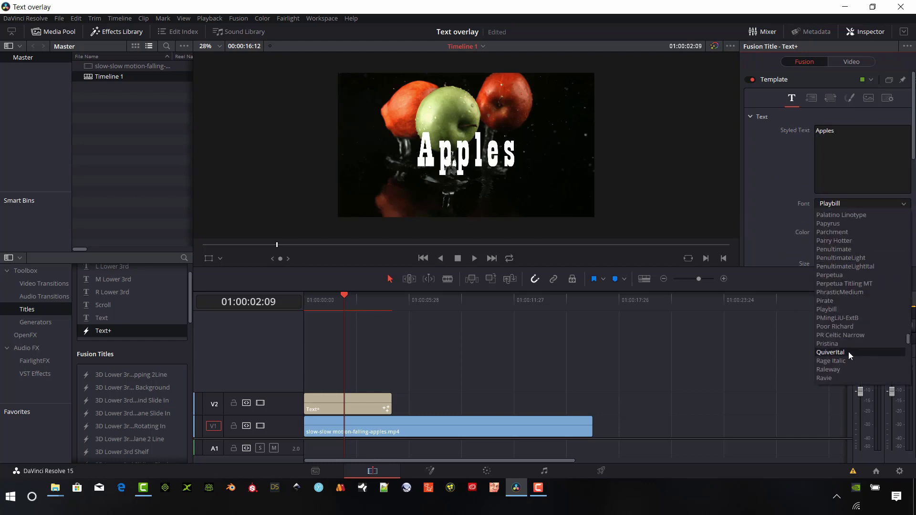
pyautogui.click(831, 377)
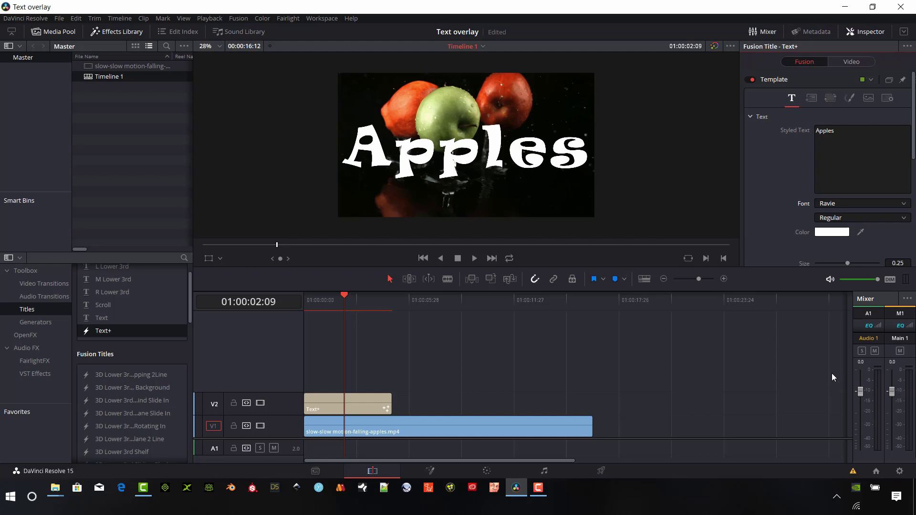
pyautogui.scroll(-2, 887, 226)
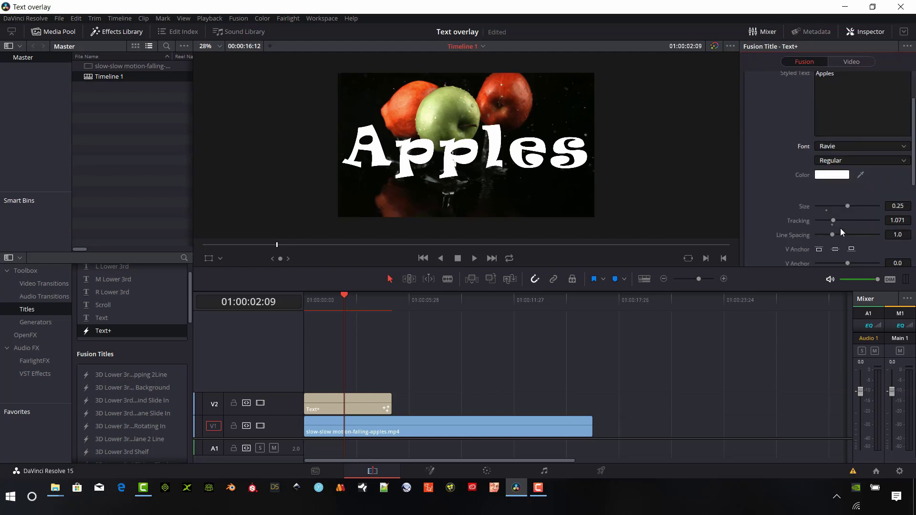
pyautogui.moveTo(831, 222); pyautogui.dragTo(830, 221)
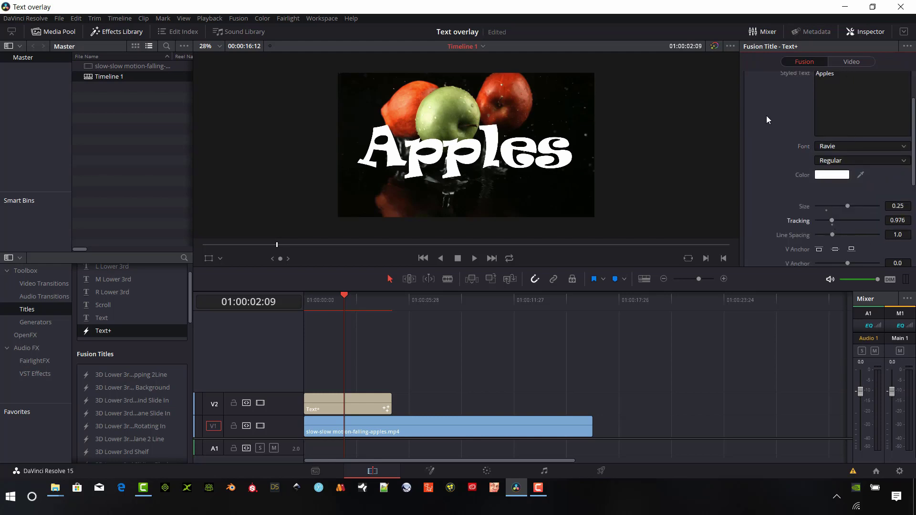
# Show the Text+ title's Video settings and drop down its Composite Mode list, currently Normal
pyautogui.scroll(-6, 812, 199)
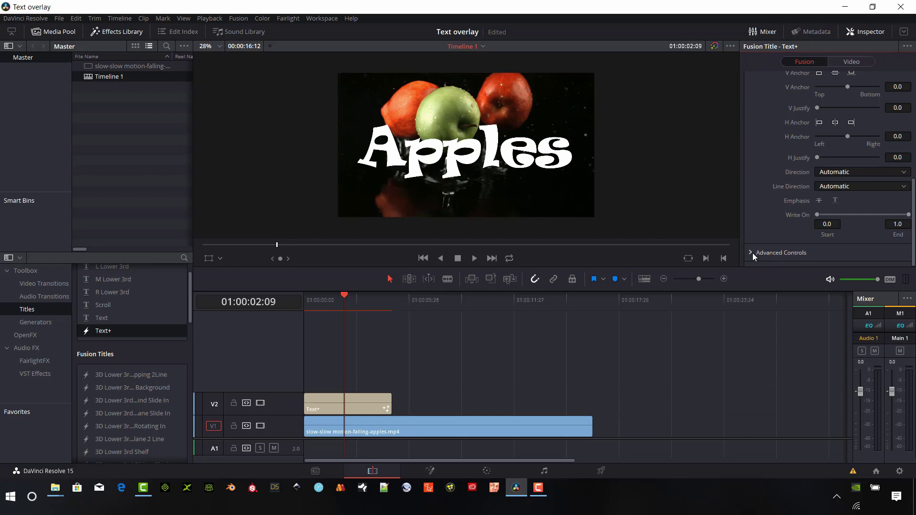
pyautogui.scroll(8, 767, 225)
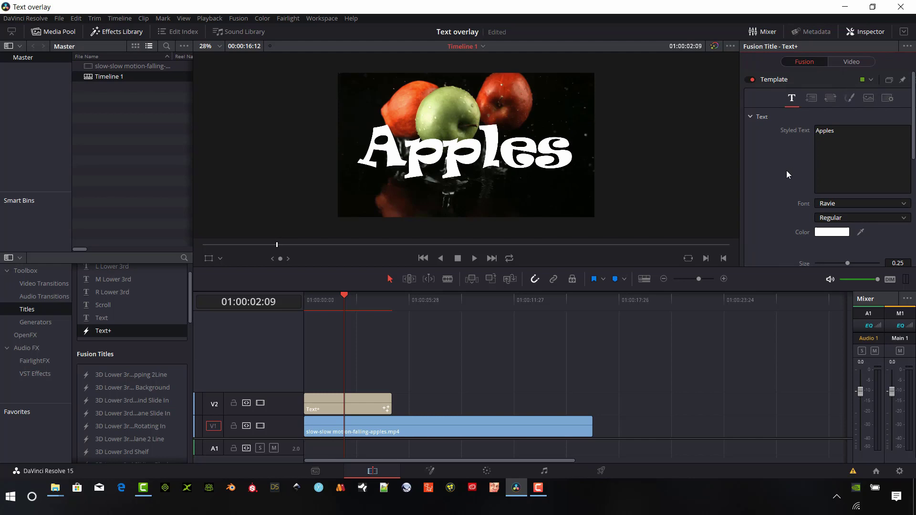
pyautogui.scroll(-5, 788, 170)
pyautogui.scroll(3, 789, 172)
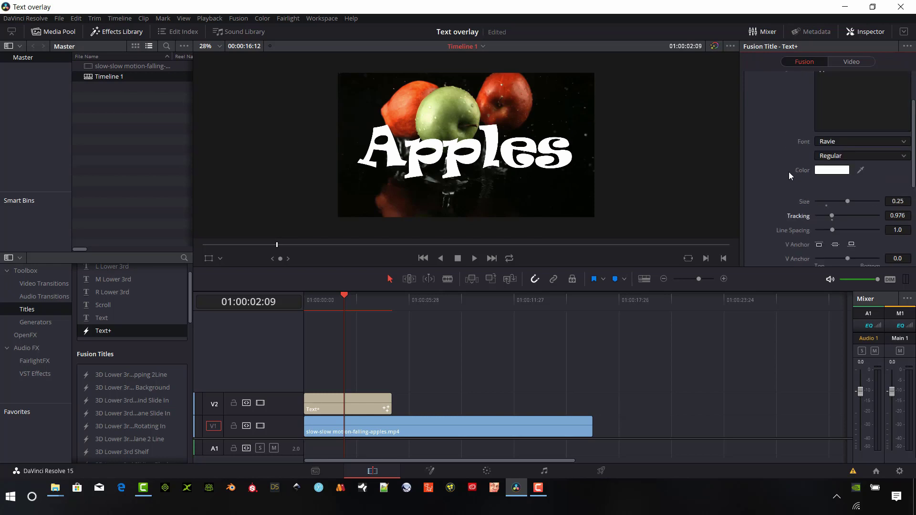
pyautogui.scroll(-3, 789, 172)
pyautogui.scroll(6, 791, 174)
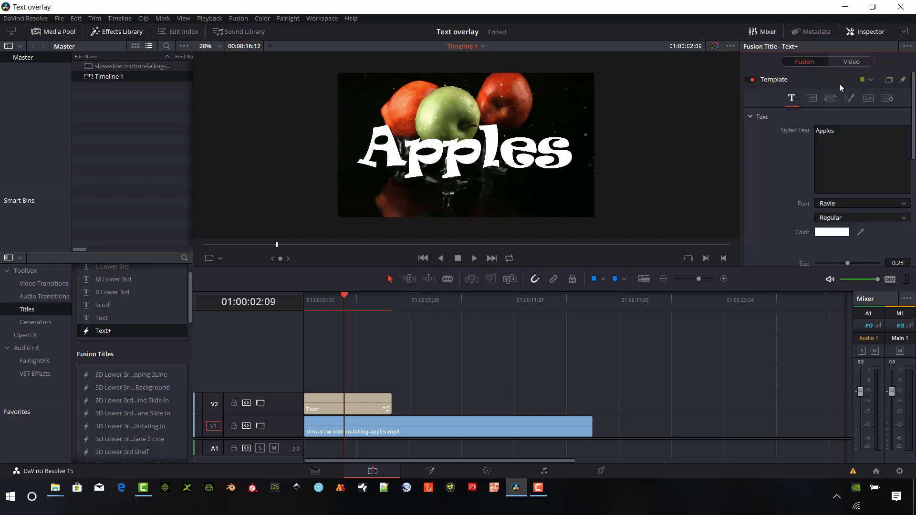
pyautogui.click(846, 58)
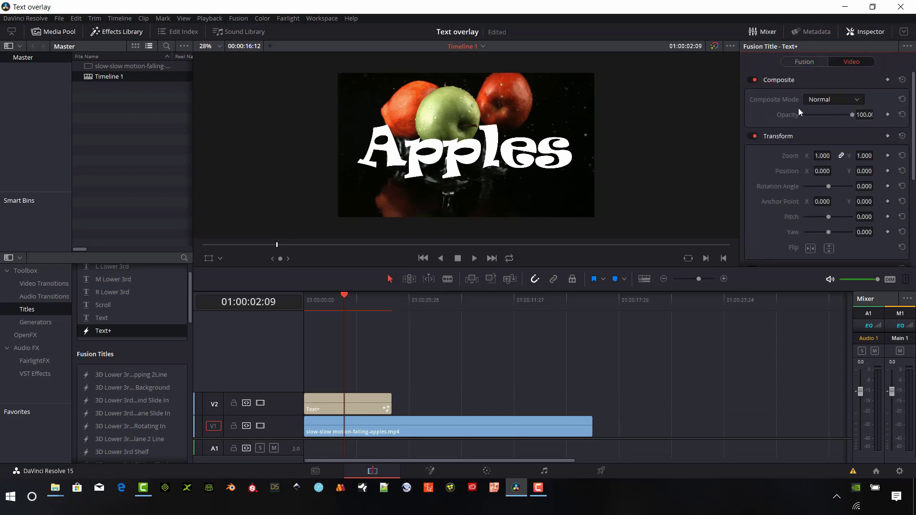
pyautogui.scroll(-3, 787, 174)
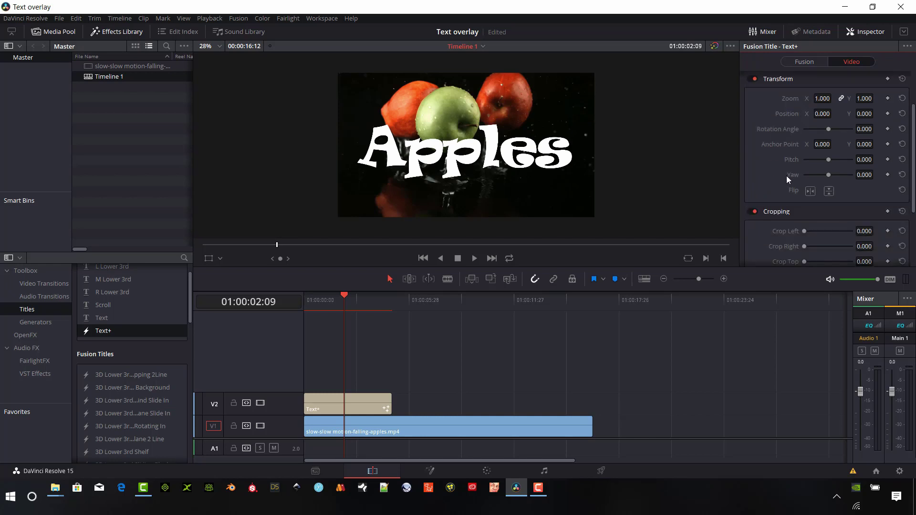
pyautogui.scroll(4, 801, 175)
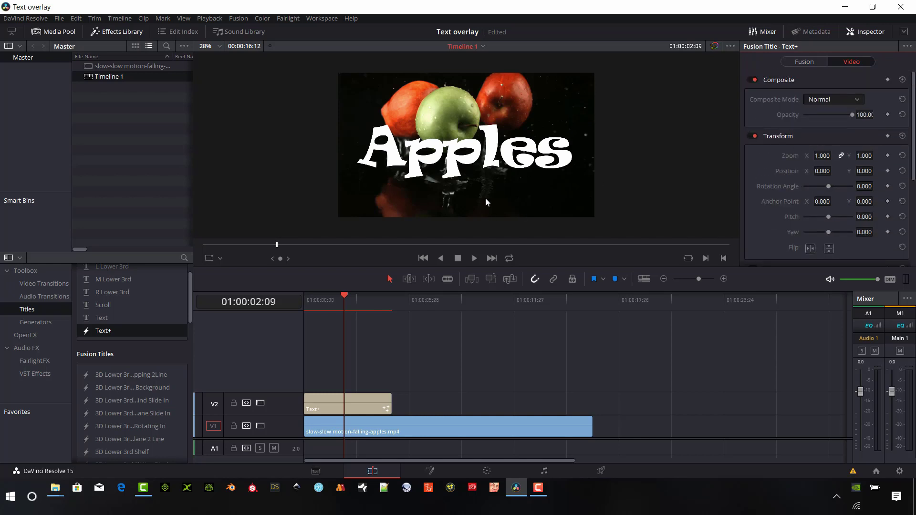
pyautogui.click(862, 99)
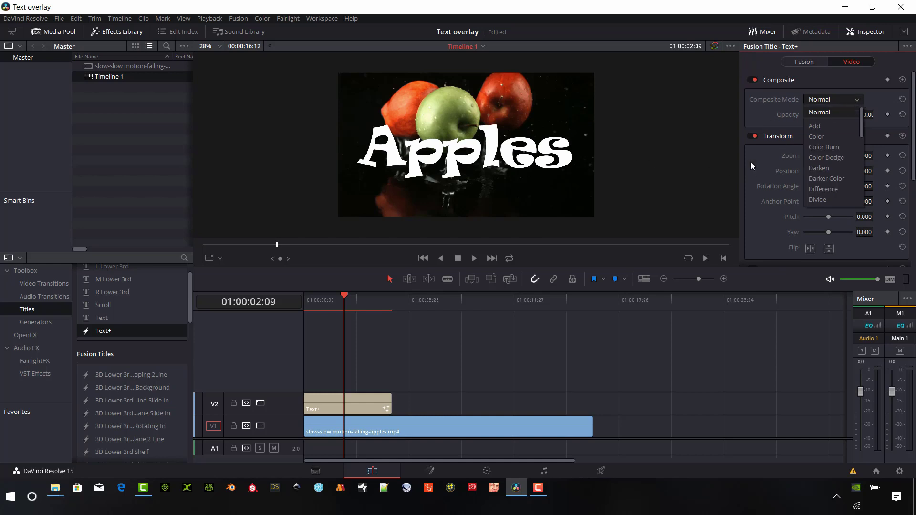
# Change the Apples text colour from white to pale yellow #ffff7f
pyautogui.click(804, 63)
pyautogui.click(804, 63)
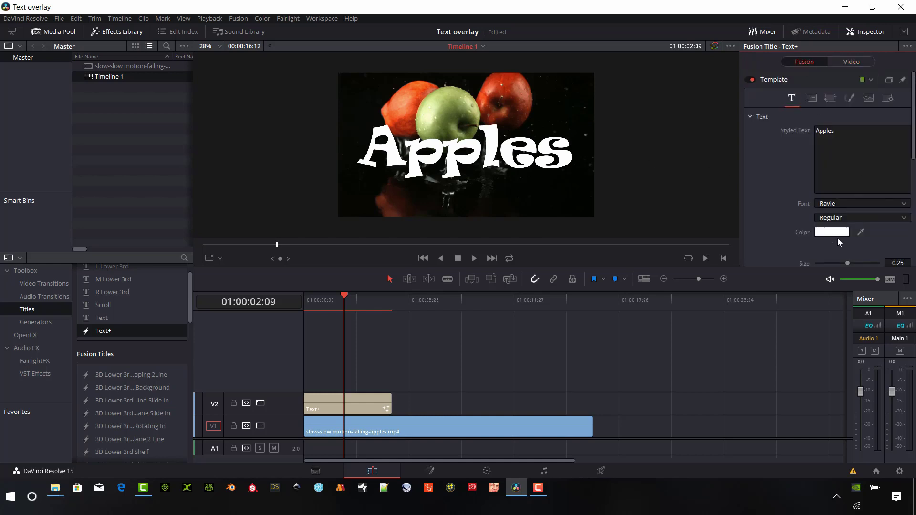
pyautogui.click(838, 235)
pyautogui.moveTo(481, 159)
pyautogui.mouseDown()
pyautogui.moveTo(535, 172)
pyautogui.moveTo(530, 159)
pyautogui.mouseUp()
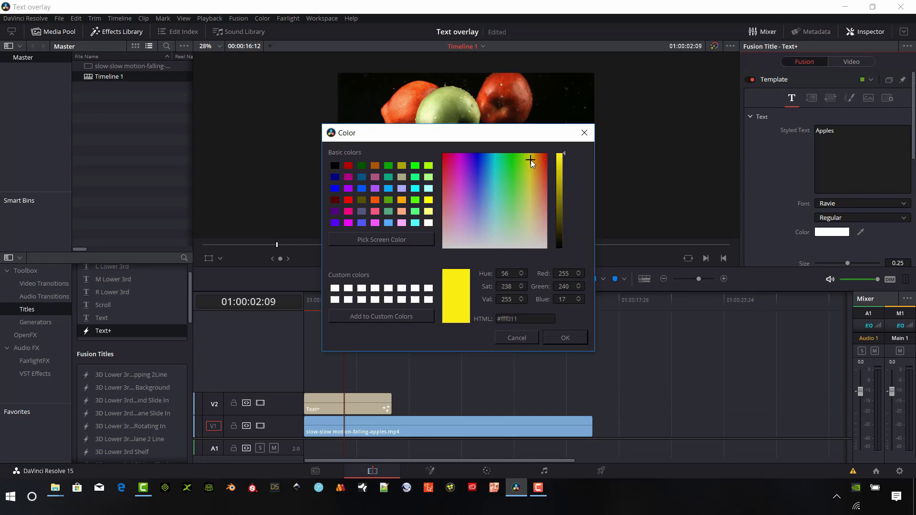
pyautogui.click(428, 211)
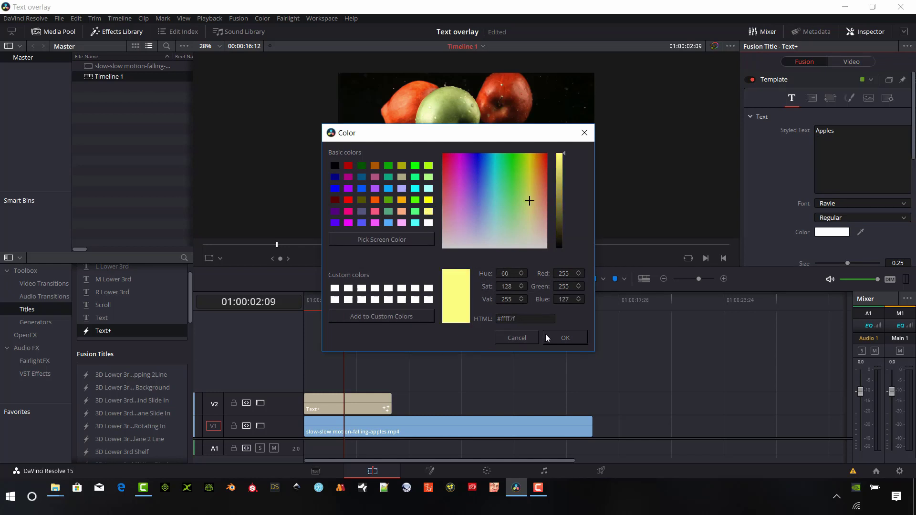
pyautogui.click(565, 337)
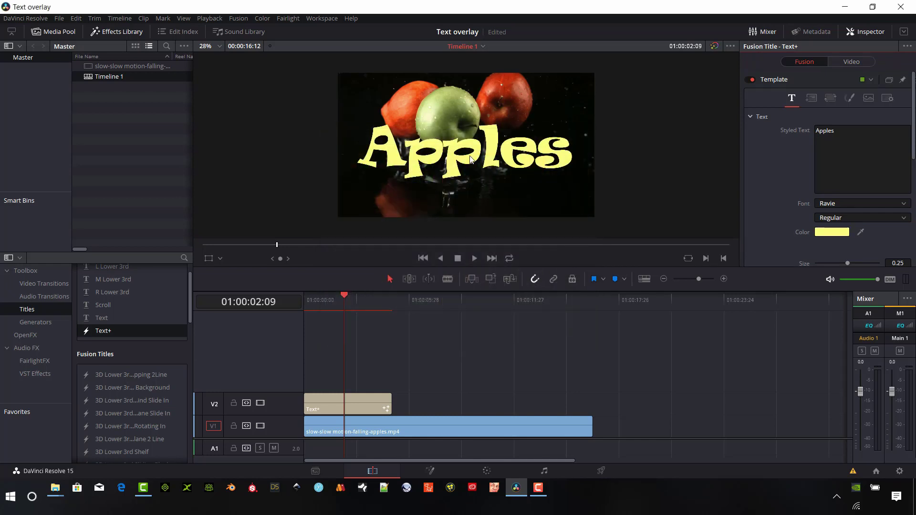
pyautogui.click(858, 62)
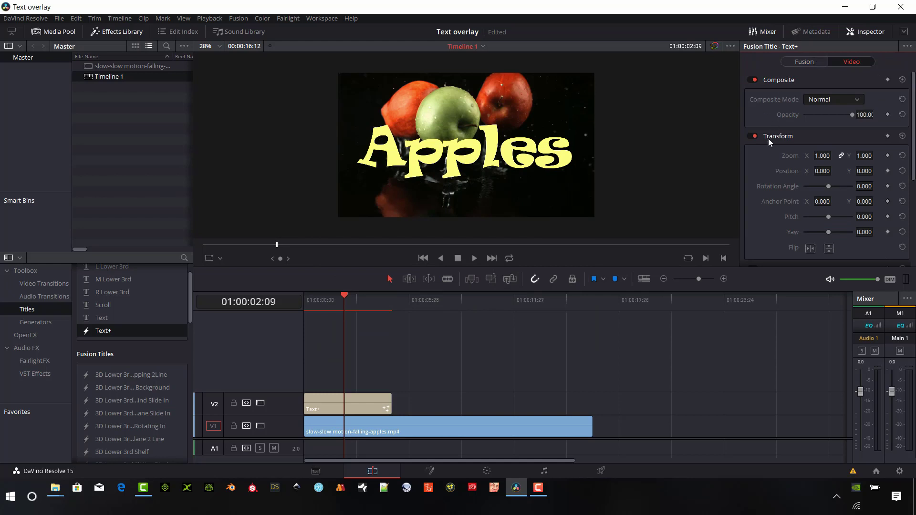
# Try the Add, then Difference composite modes on the title and play back the blend
pyautogui.click(857, 101)
pyautogui.click(827, 127)
pyautogui.click(853, 102)
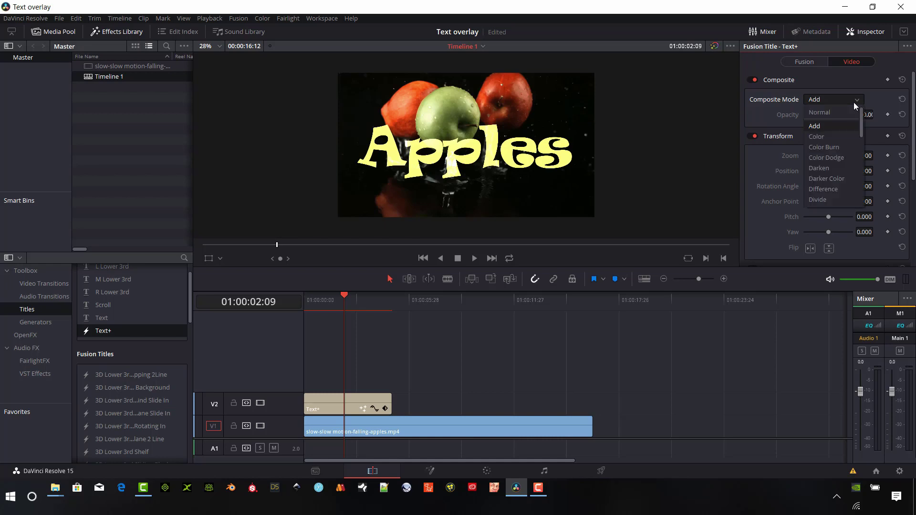
pyautogui.click(828, 190)
pyautogui.moveTo(344, 296); pyautogui.dragTo(299, 299)
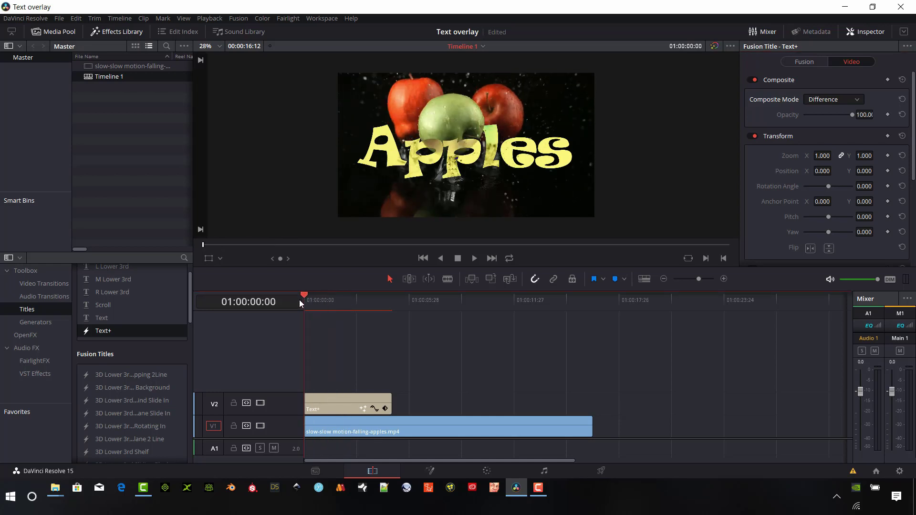
pyautogui.click(473, 260)
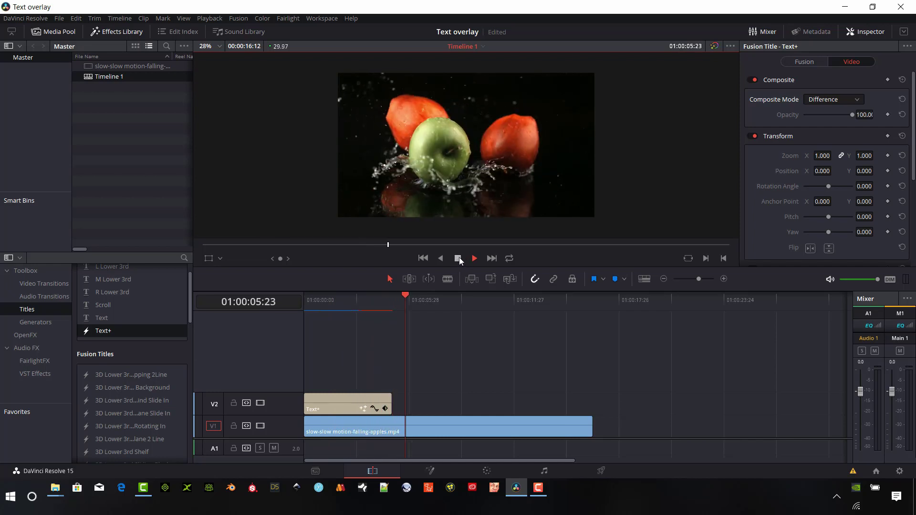
pyautogui.click(458, 258)
# Set the title's composite mode back to Add and scrub through to check it
pyautogui.moveTo(414, 299); pyautogui.dragTo(339, 311)
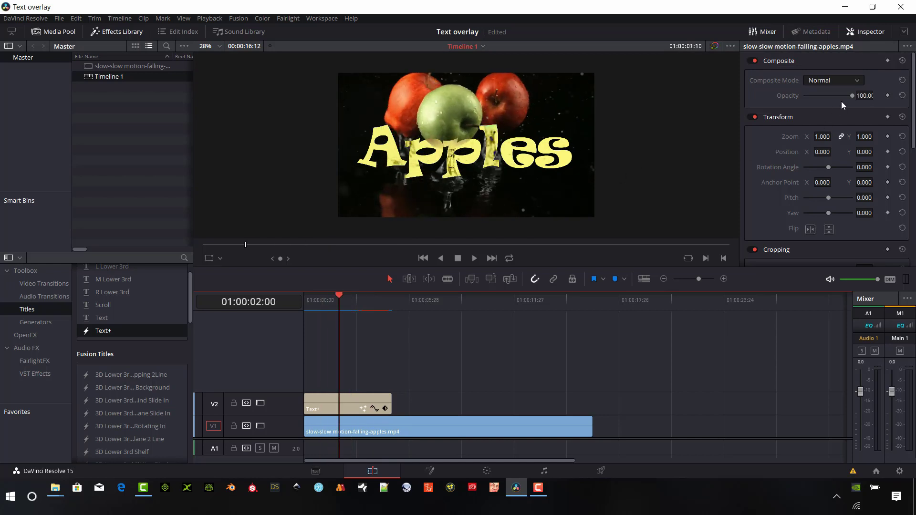
pyautogui.click(857, 64)
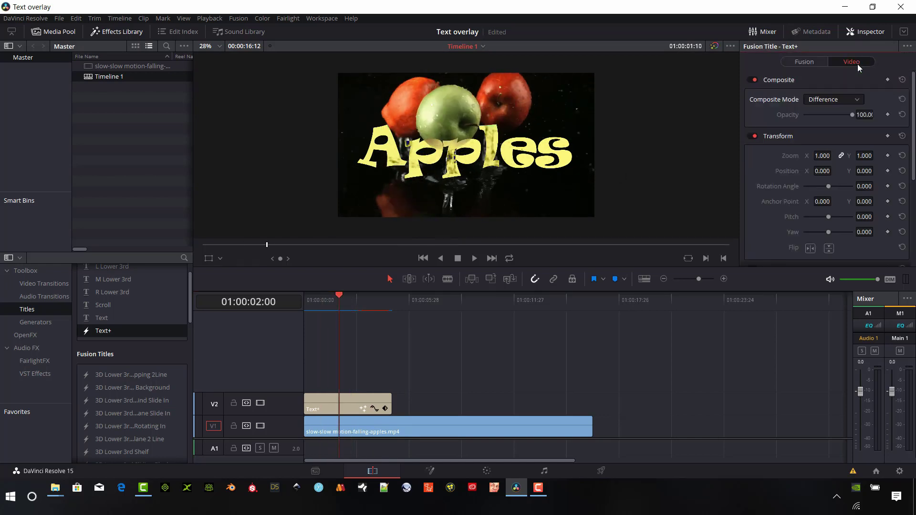
pyautogui.click(856, 99)
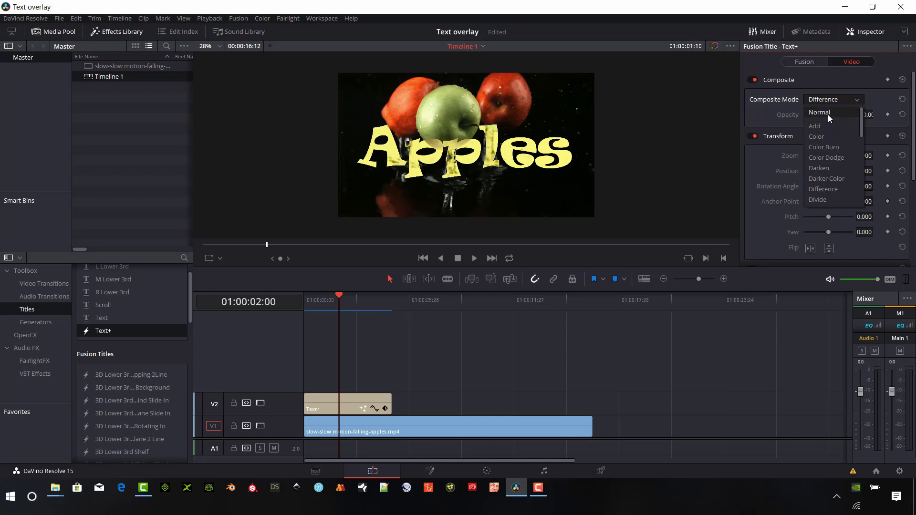
pyautogui.click(824, 127)
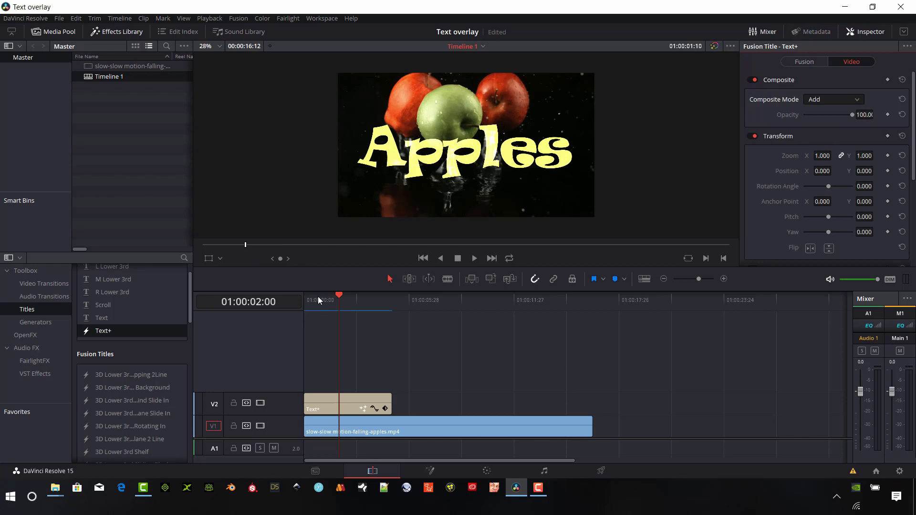
pyautogui.moveTo(336, 299); pyautogui.dragTo(377, 305)
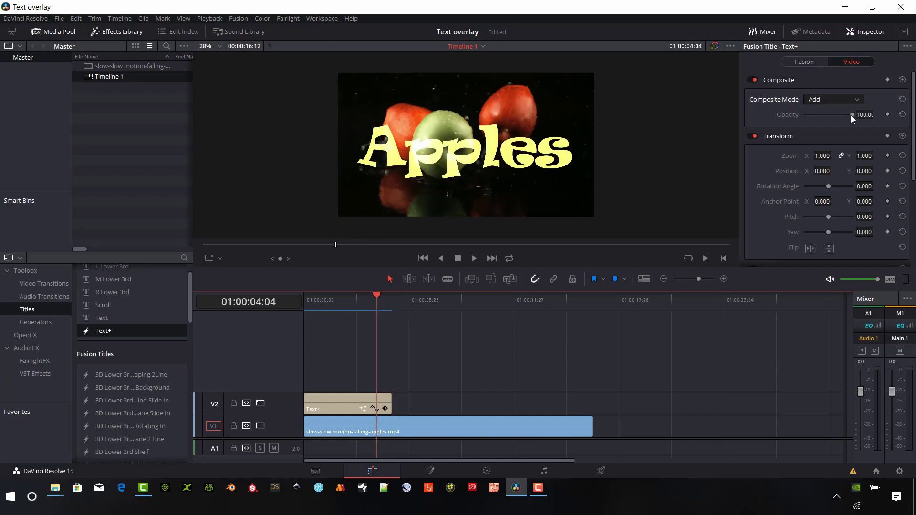
# Lower the Apples title's opacity to 57.43 and scrub the timeline to check the softer blend
pyautogui.moveTo(851, 116); pyautogui.dragTo(832, 126)
pyautogui.moveTo(377, 299)
pyautogui.mouseDown()
pyautogui.moveTo(350, 305)
pyautogui.moveTo(367, 311)
pyautogui.mouseUp()
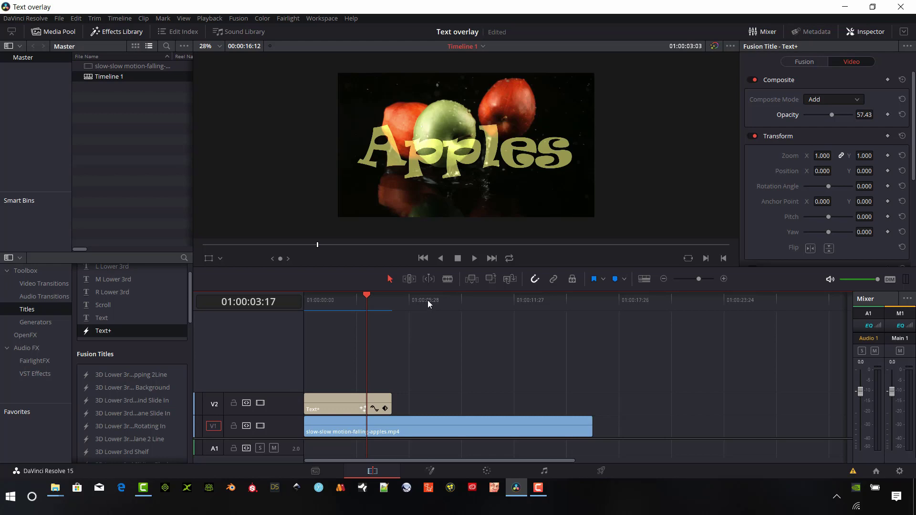
pyautogui.click(260, 404)
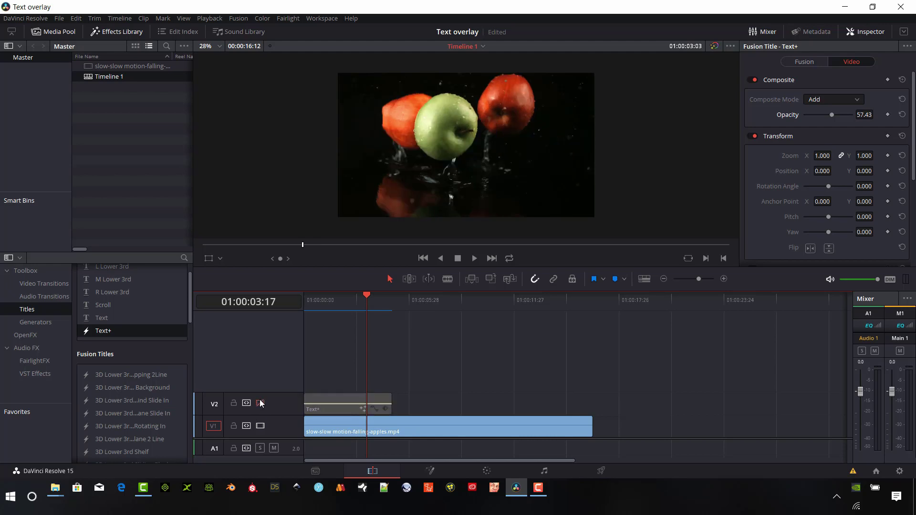
pyautogui.click(260, 404)
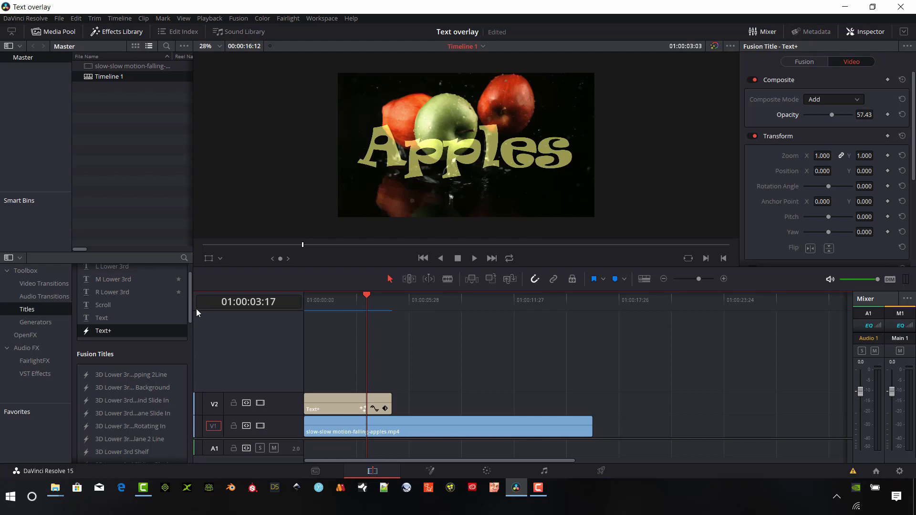
pyautogui.scroll(2, 190, 305)
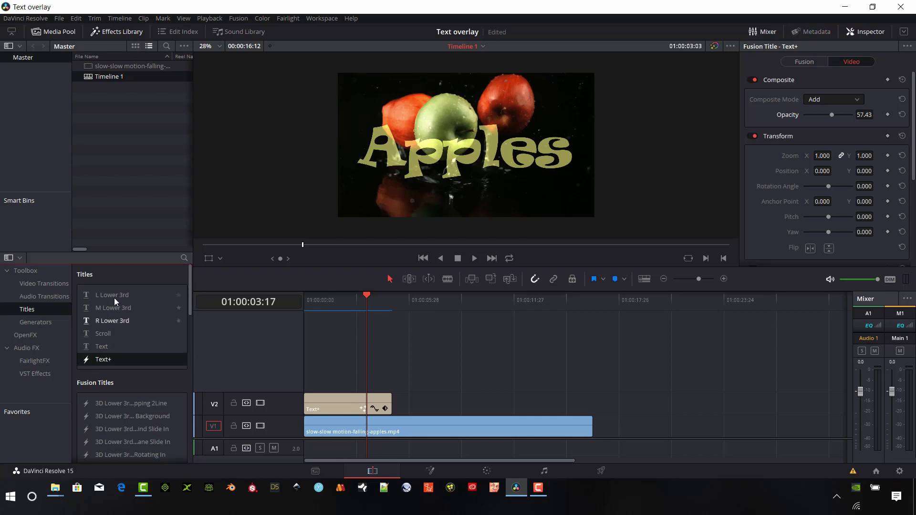